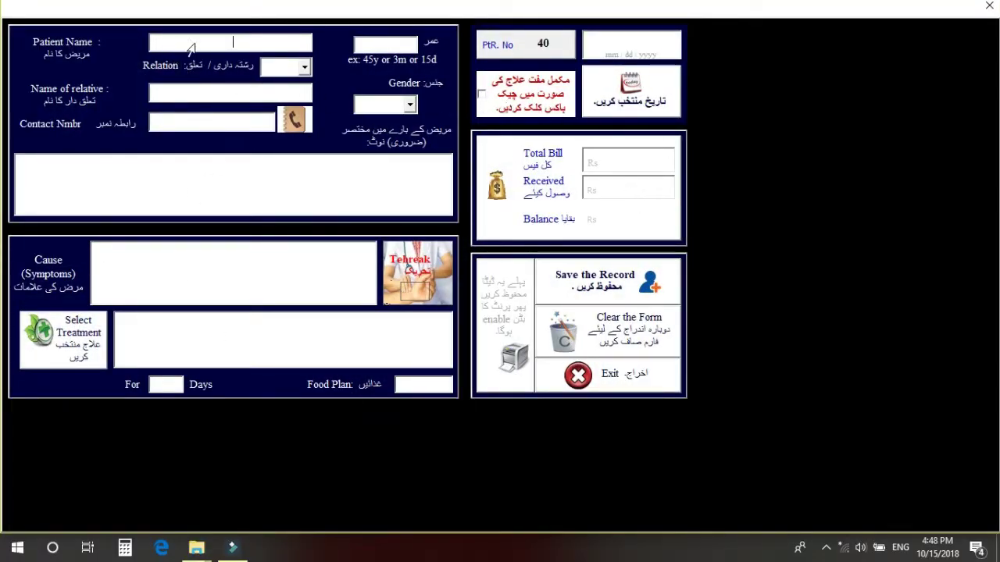
Switch the keyboard input language from ENG to Urdu (Pakistan) Urdu Phonetic.
{"action": "left_click", "coordinate": [236, 40]}
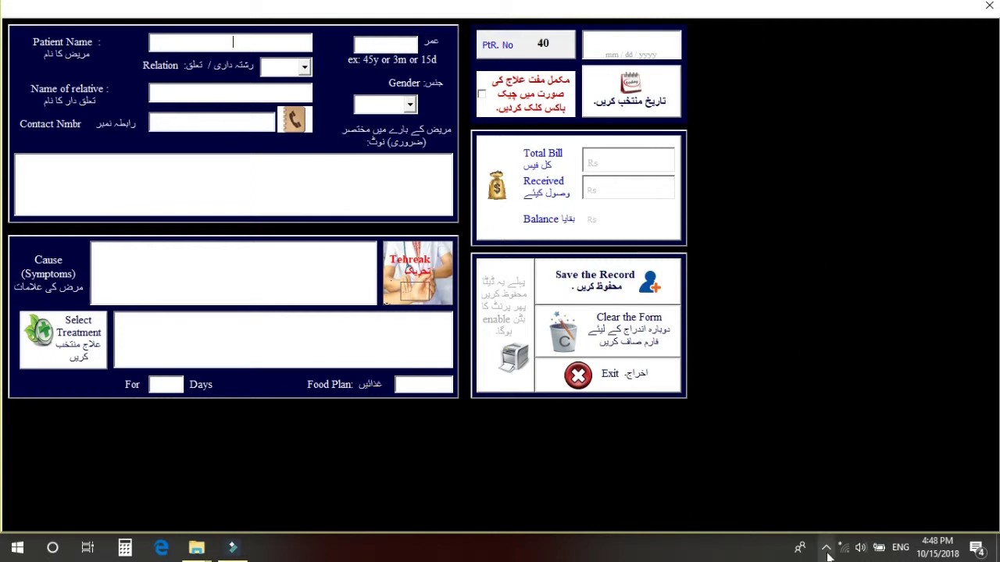
{"action": "left_click", "coordinate": [901, 551]}
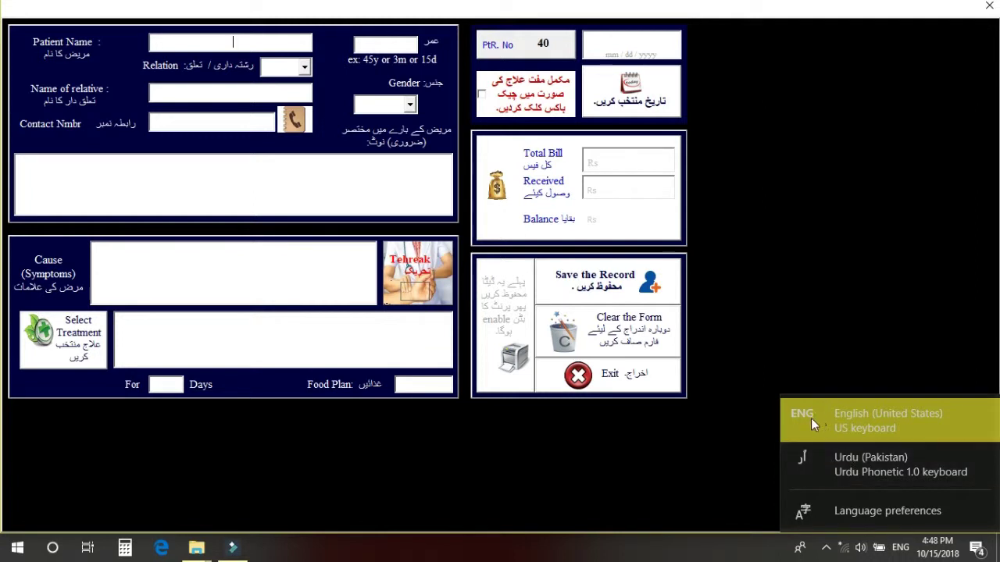
{"action": "left_click", "coordinate": [810, 459]}
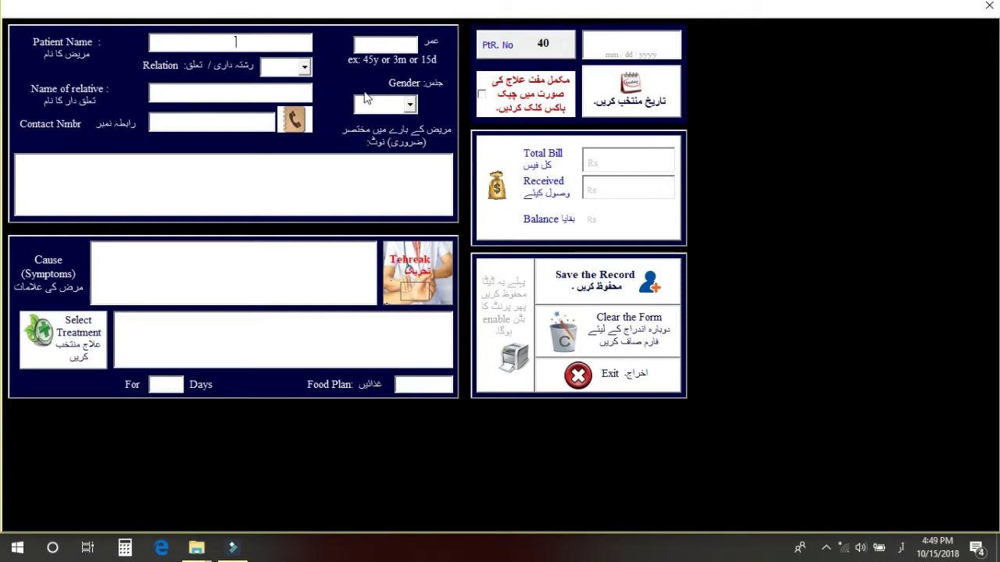
Enter the patient's full name in Urdu and set the relation to ولد.
{"action": "left_click", "coordinate": [303, 68]}
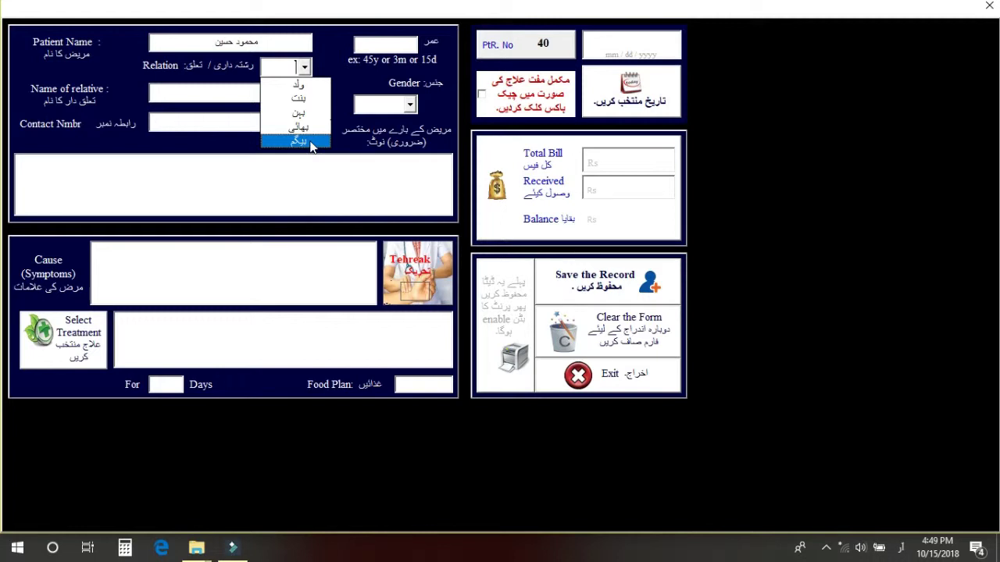
{"action": "left_click", "coordinate": [297, 84]}
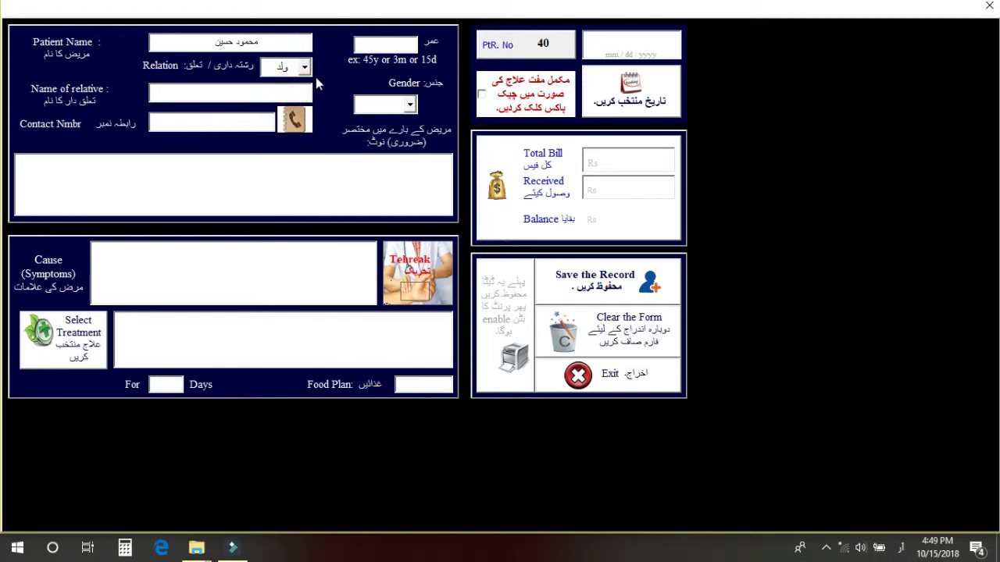
Enter the relative's name in Urdu, then type and erase a contact number.
{"action": "left_click", "coordinate": [231, 92]}
{"action": "left_click", "coordinate": [243, 122]}
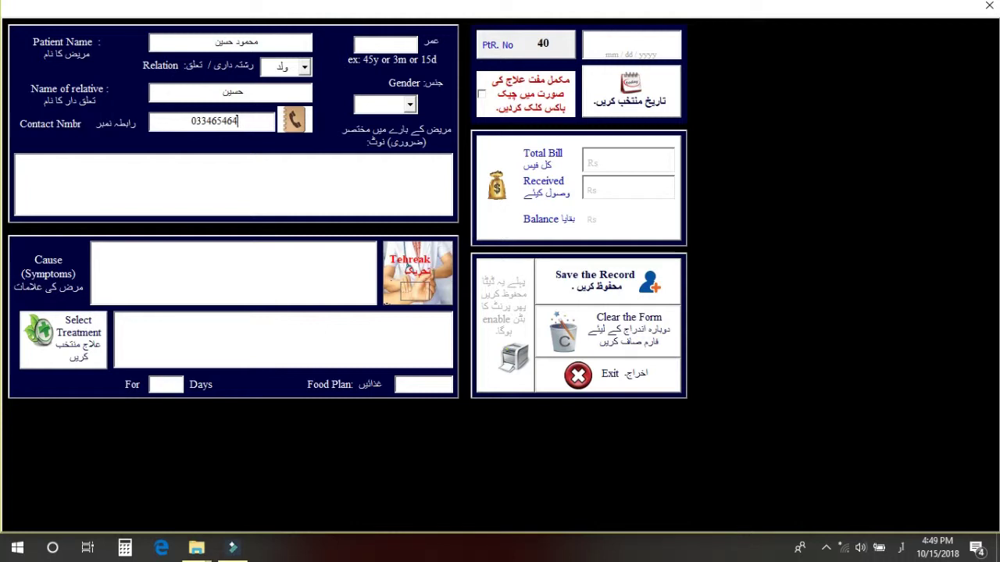
{"action": "left_click", "coordinate": [406, 44]}
Choose مرد (male) in the Gender dropdown.
{"action": "left_click", "coordinate": [412, 106]}
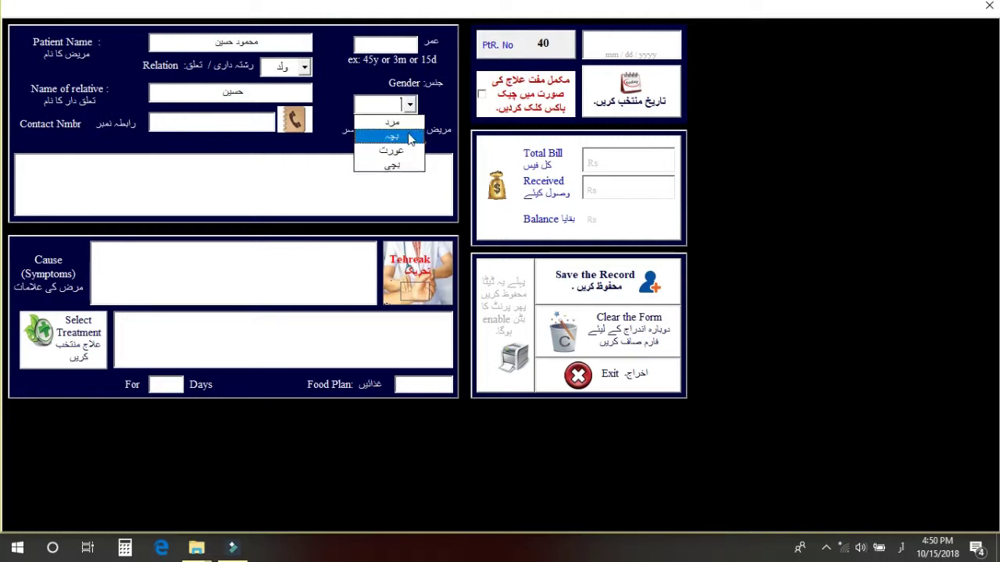
{"action": "left_click", "coordinate": [392, 122]}
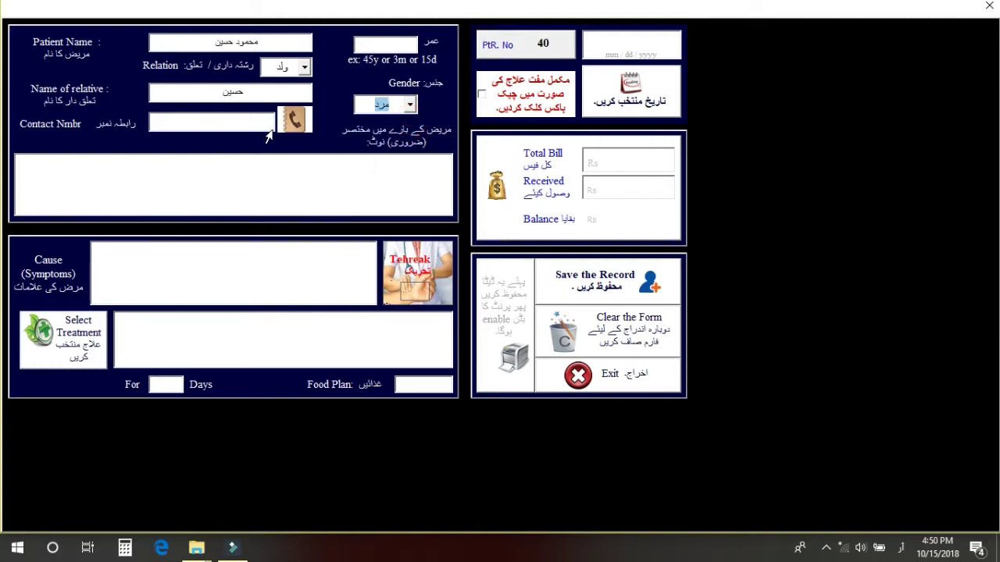
{"action": "left_click", "coordinate": [258, 176]}
Enter the symptoms 'بے اولادی ، تیزابیت، بدہضمی،' in the Cause (Symptoms) box.
{"action": "left_click", "coordinate": [162, 266]}
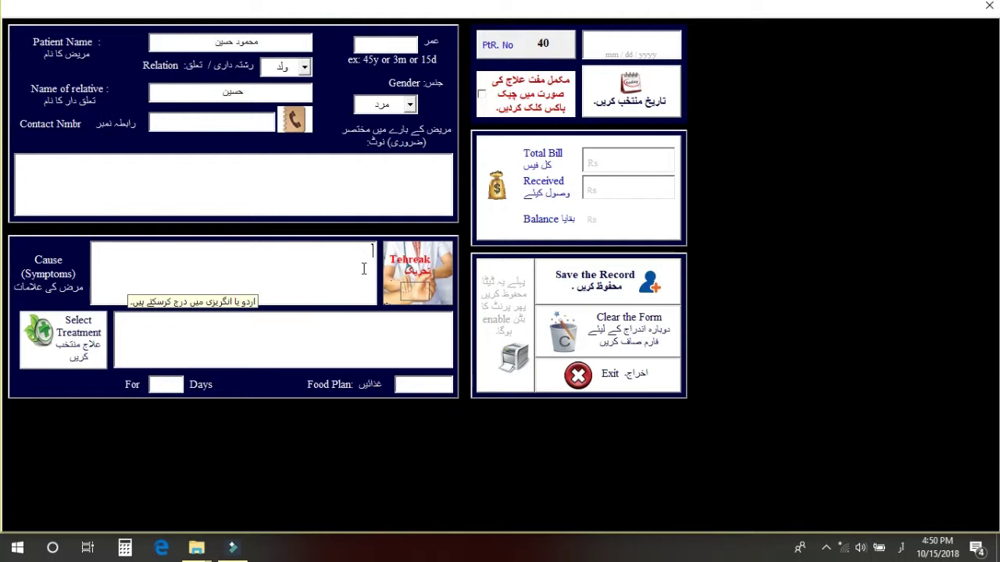
{"action": "type", "text": "بے اولادی ، تیزابیت، بدہضمی،"}
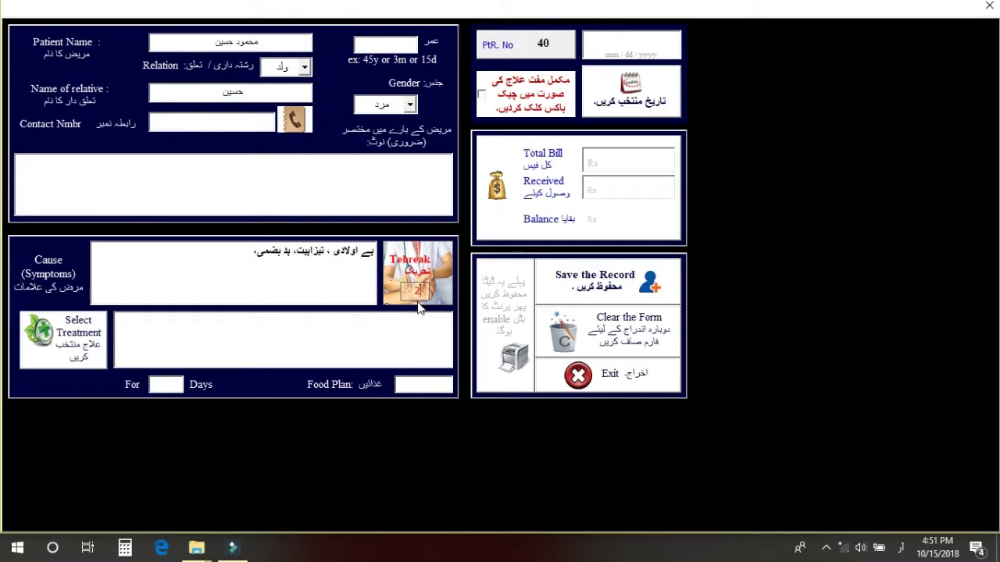
Bring up the Medicine Cabinet through the treatment field's Select Treatment button.
{"action": "left_click", "coordinate": [171, 328]}
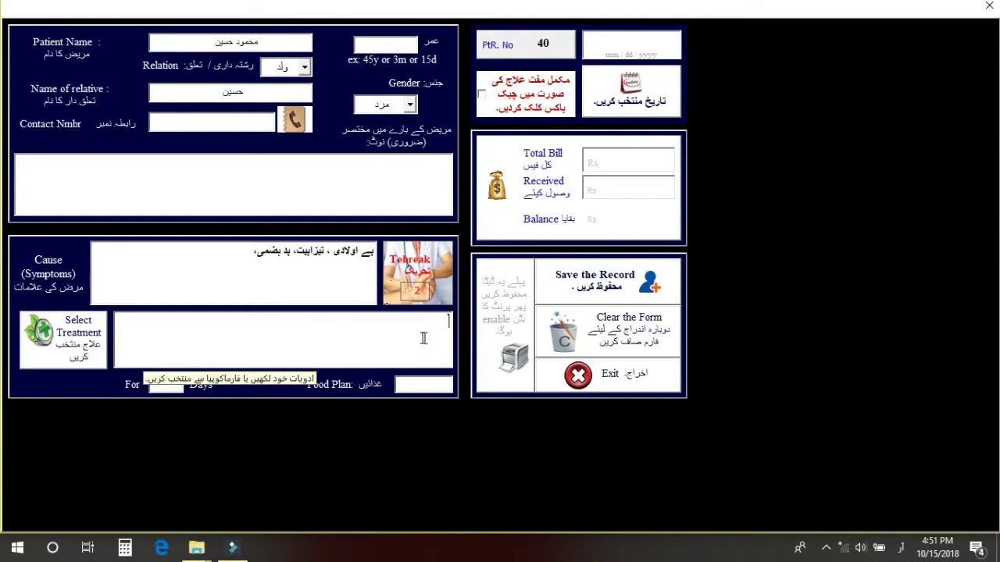
{"action": "left_click", "coordinate": [70, 348]}
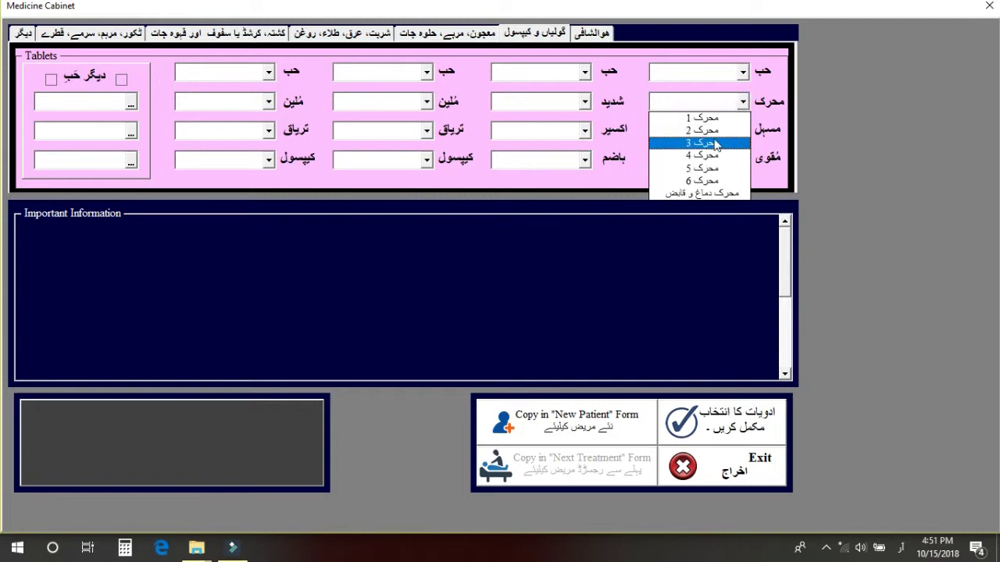
Pick حب سنگ دانہ from the first حب dropdown and scroll through its information.
{"action": "left_click", "coordinate": [744, 71]}
{"action": "left_click_drag", "start_coordinate": [746, 100], "coordinate": [746, 148]}
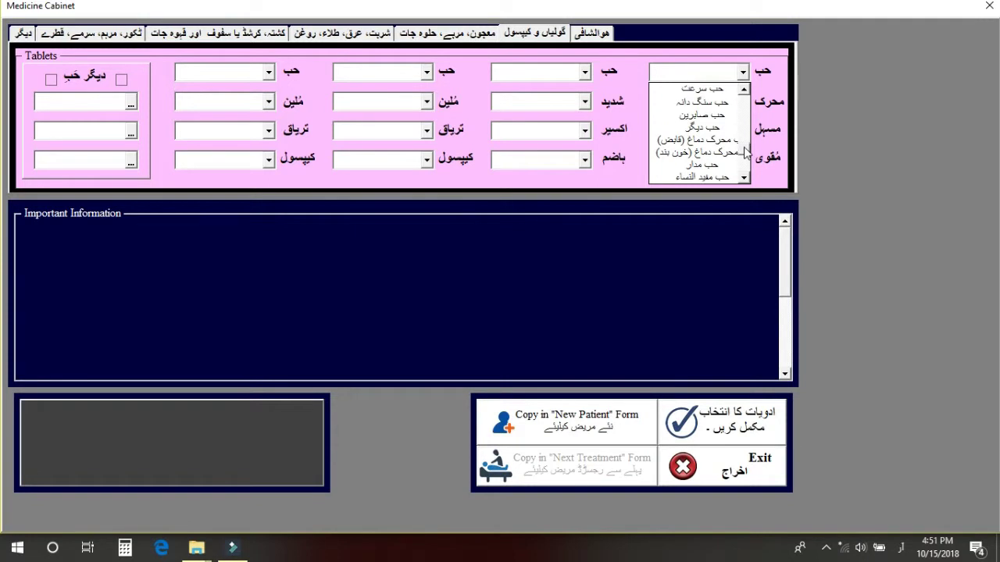
{"action": "left_click", "coordinate": [702, 103]}
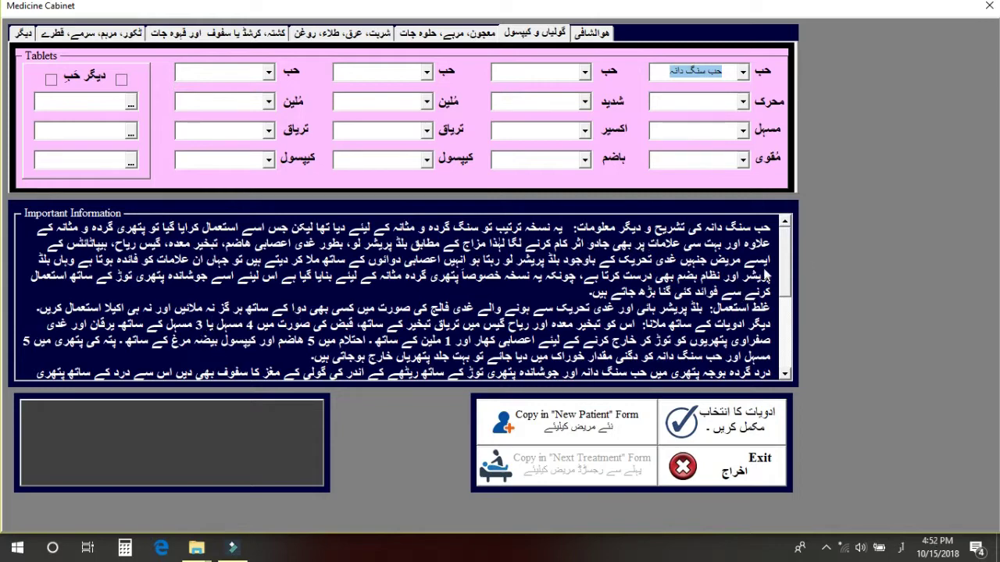
{"action": "mouse_move", "coordinate": [791, 264]}
{"action": "left_mouse_down"}
{"action": "mouse_move", "coordinate": [788, 332]}
{"action": "mouse_move", "coordinate": [793, 264]}
{"action": "mouse_move", "coordinate": [786, 279]}
{"action": "left_mouse_up"}
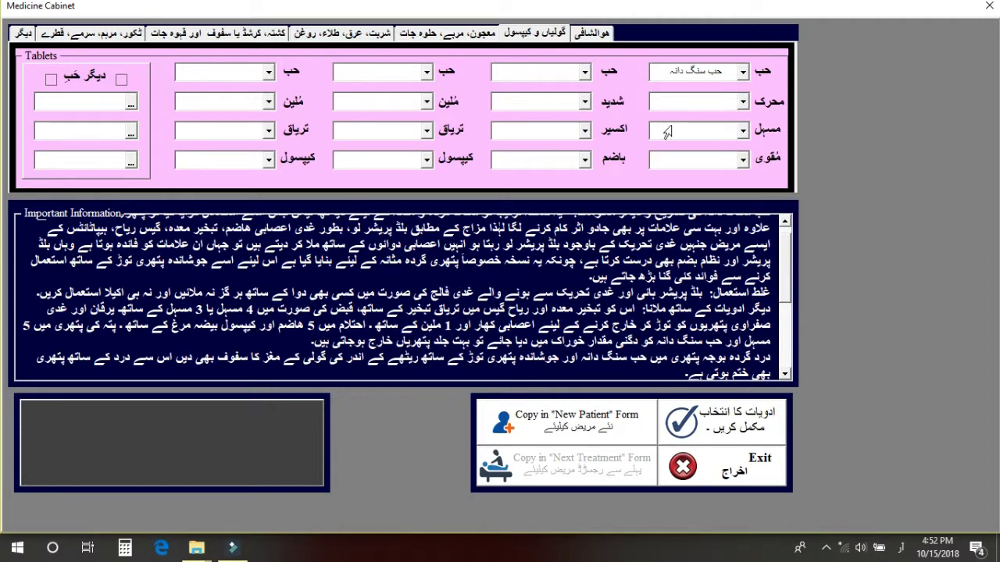
Add حب ایٹمی, ملین 3 and ملین 4 as tablets.
{"action": "left_click", "coordinate": [584, 71]}
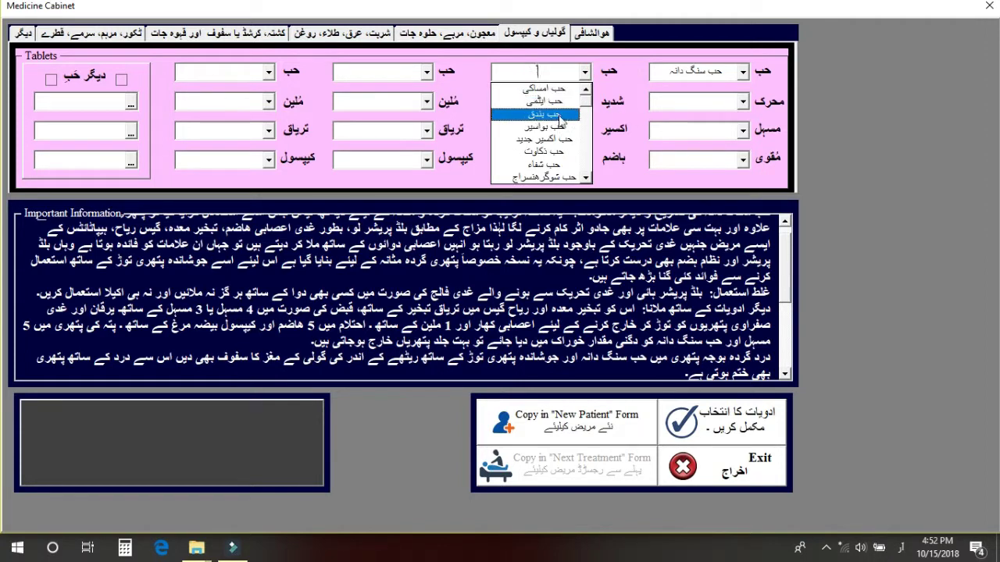
{"action": "left_click", "coordinate": [556, 100]}
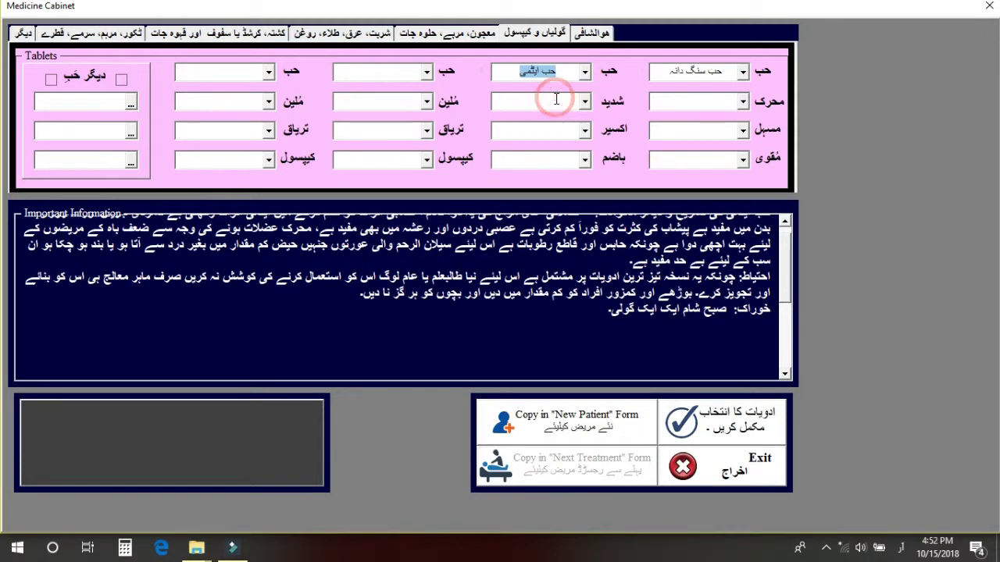
{"action": "left_click_drag", "start_coordinate": [791, 269], "coordinate": [792, 243]}
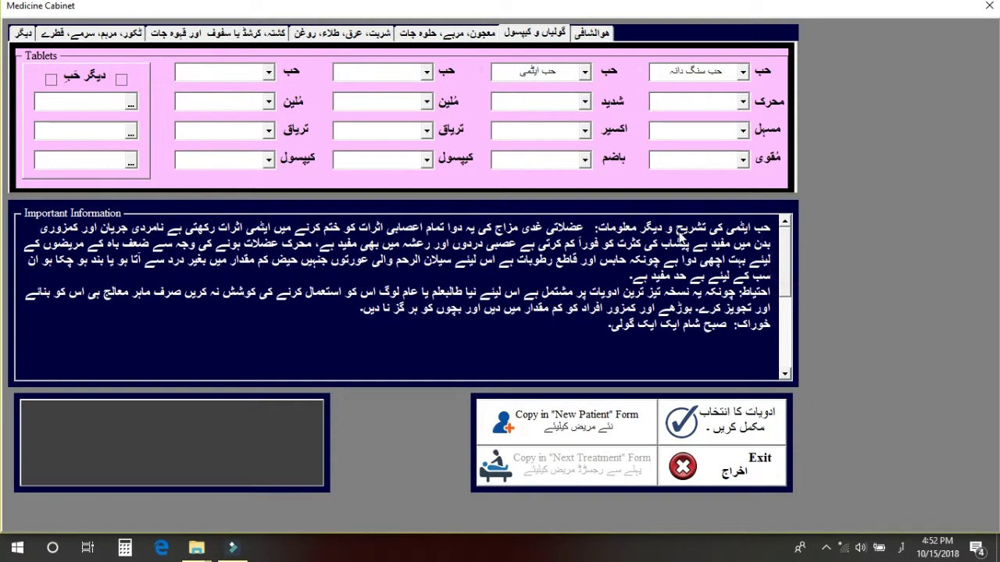
{"action": "left_click", "coordinate": [427, 102]}
{"action": "left_click", "coordinate": [396, 129]}
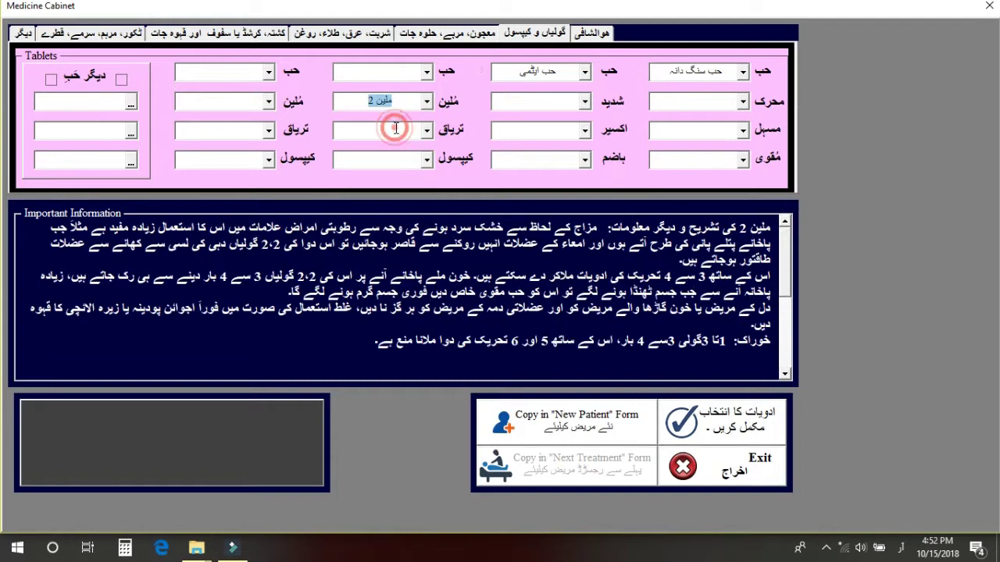
{"action": "left_click", "coordinate": [428, 102]}
{"action": "left_click", "coordinate": [410, 131]}
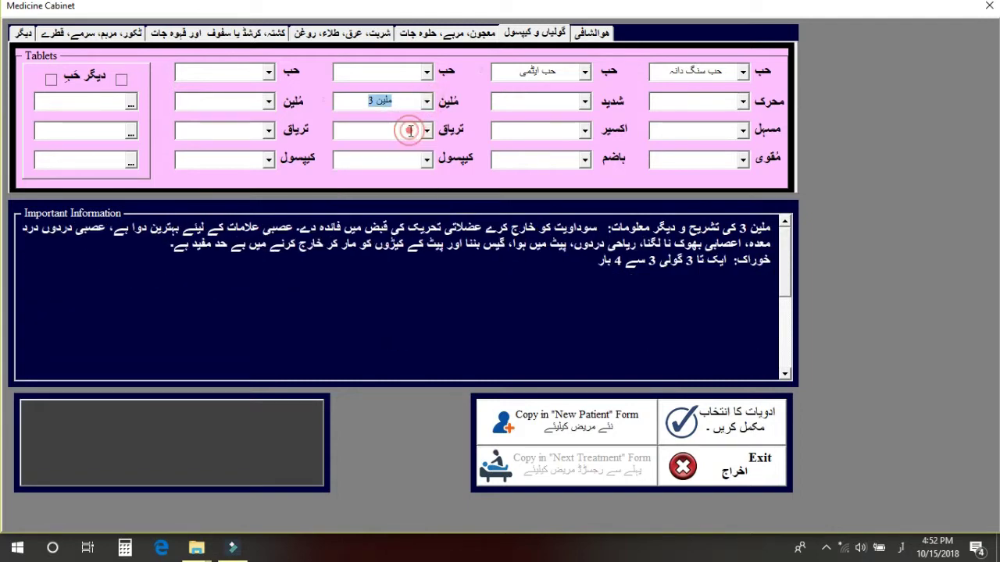
{"action": "left_click", "coordinate": [268, 103]}
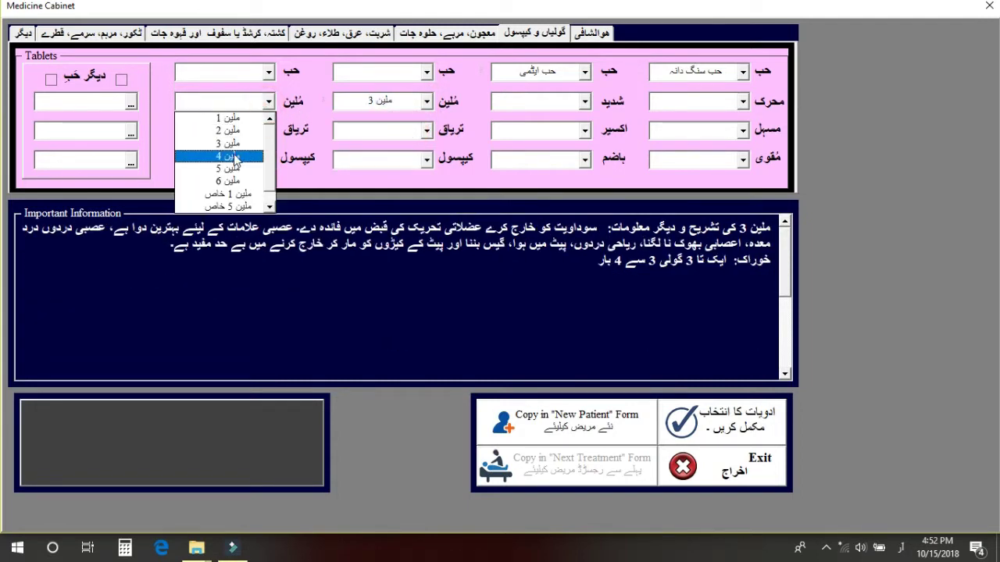
{"action": "left_click", "coordinate": [235, 157]}
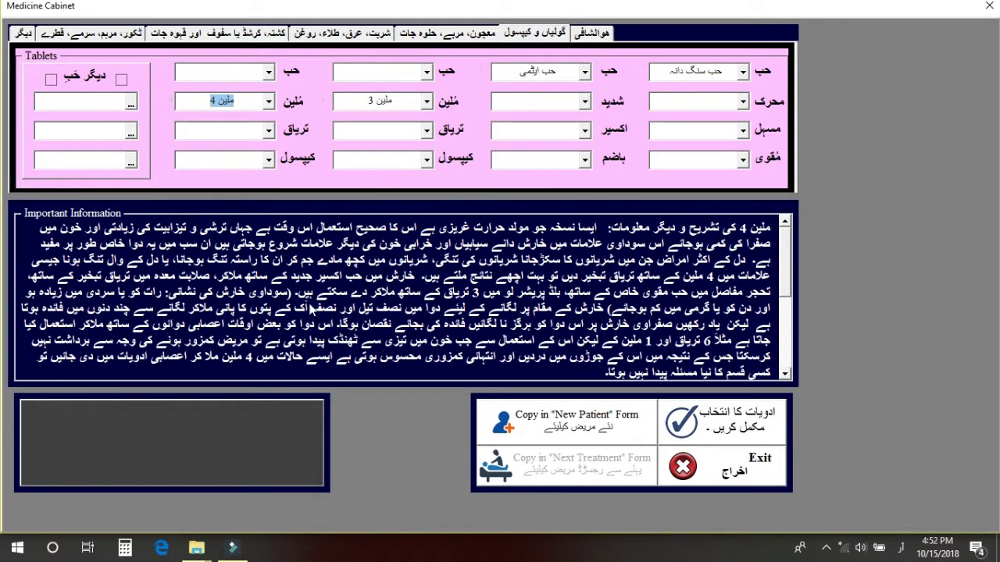
Look through the other حب and both تریاق lists without choosing anything.
{"action": "left_click", "coordinate": [131, 106]}
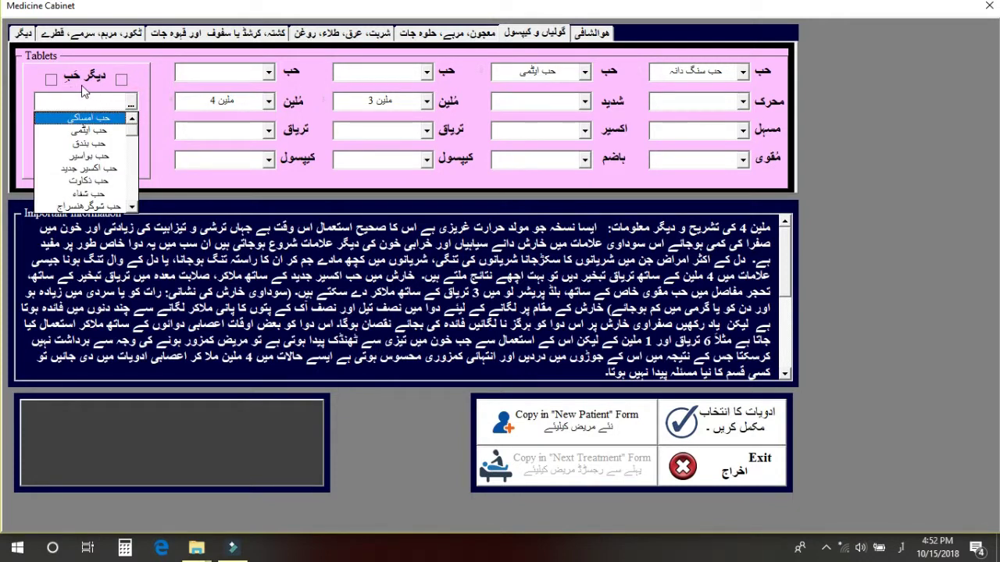
{"action": "left_click", "coordinate": [152, 98]}
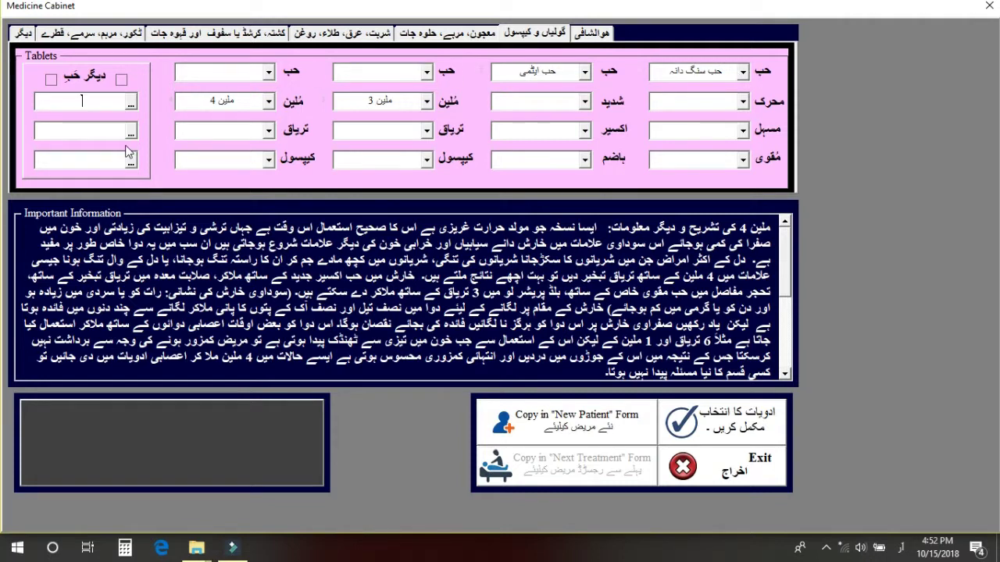
{"action": "left_click", "coordinate": [426, 130]}
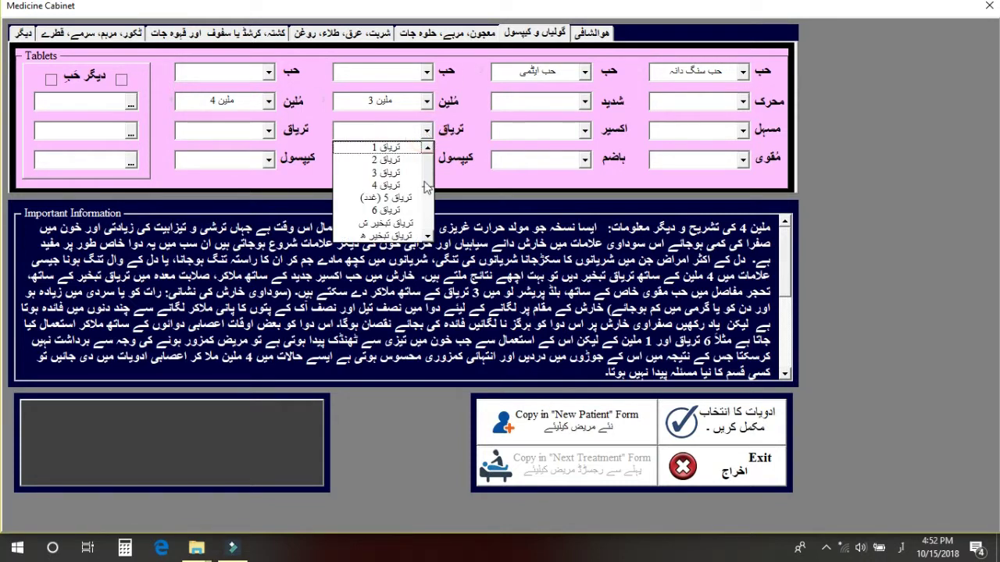
{"action": "left_click_drag", "start_coordinate": [428, 185], "coordinate": [432, 160]}
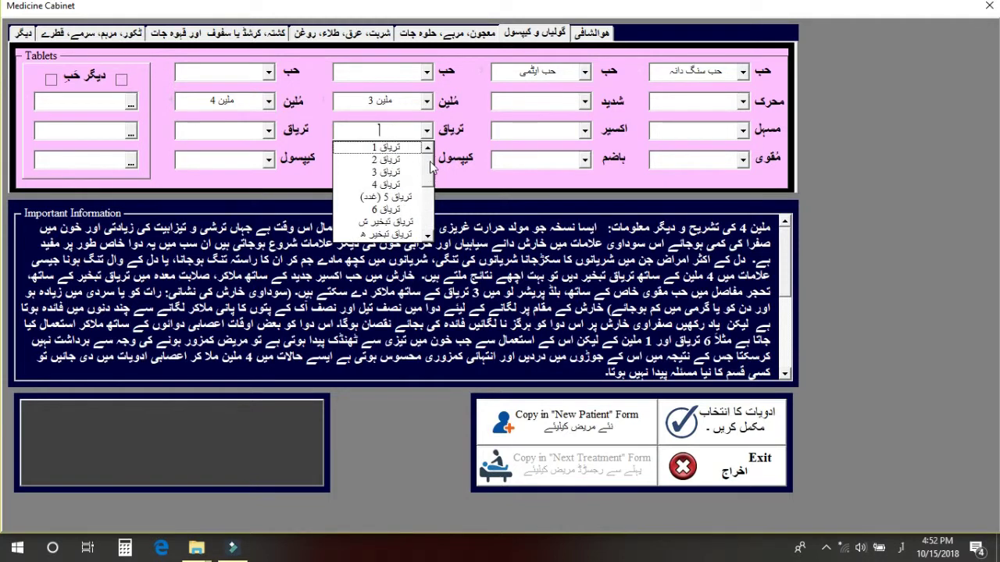
{"action": "left_click", "coordinate": [269, 131]}
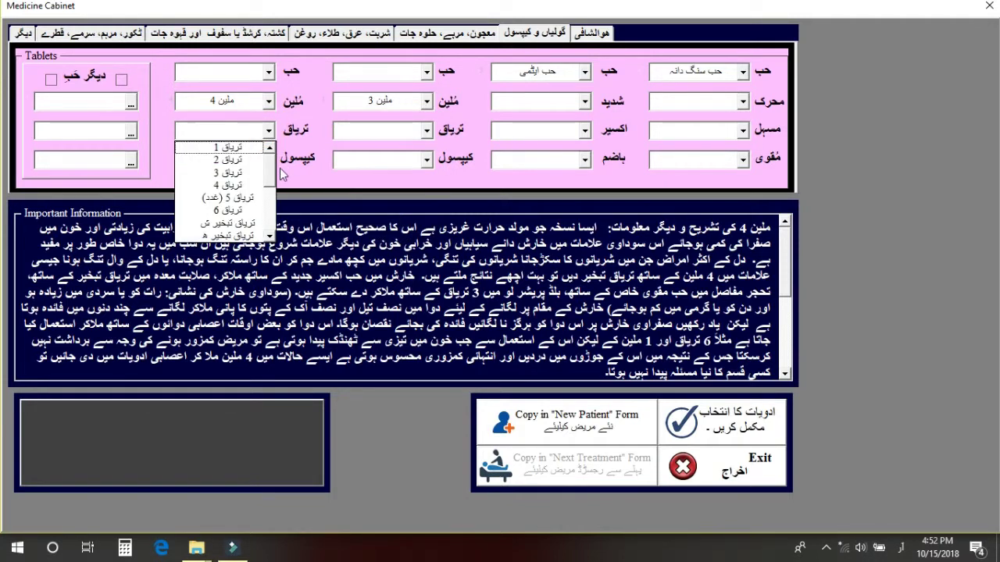
{"action": "left_click_drag", "start_coordinate": [271, 174], "coordinate": [268, 207]}
{"action": "left_click", "coordinate": [311, 122]}
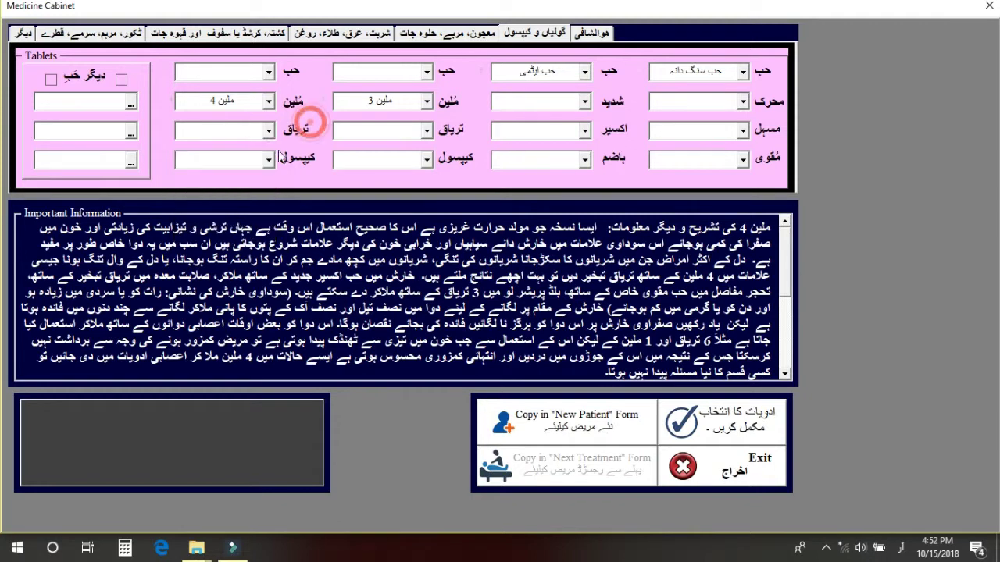
Choose کیپسول سنکھو, مسہل 3 and ہاضم 5 (الائچی).
{"action": "left_click", "coordinate": [268, 159]}
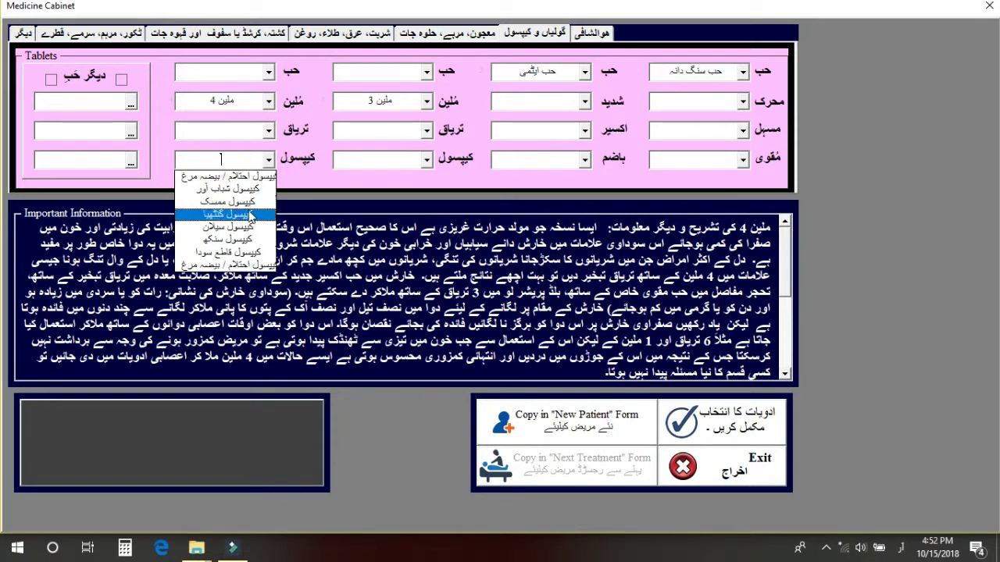
{"action": "left_click", "coordinate": [245, 240]}
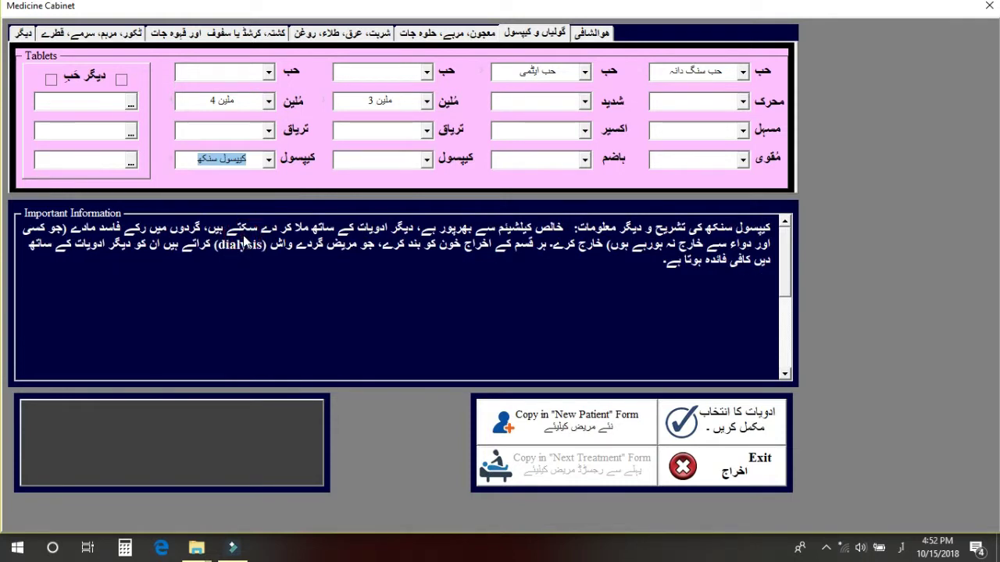
{"action": "left_click", "coordinate": [743, 131]}
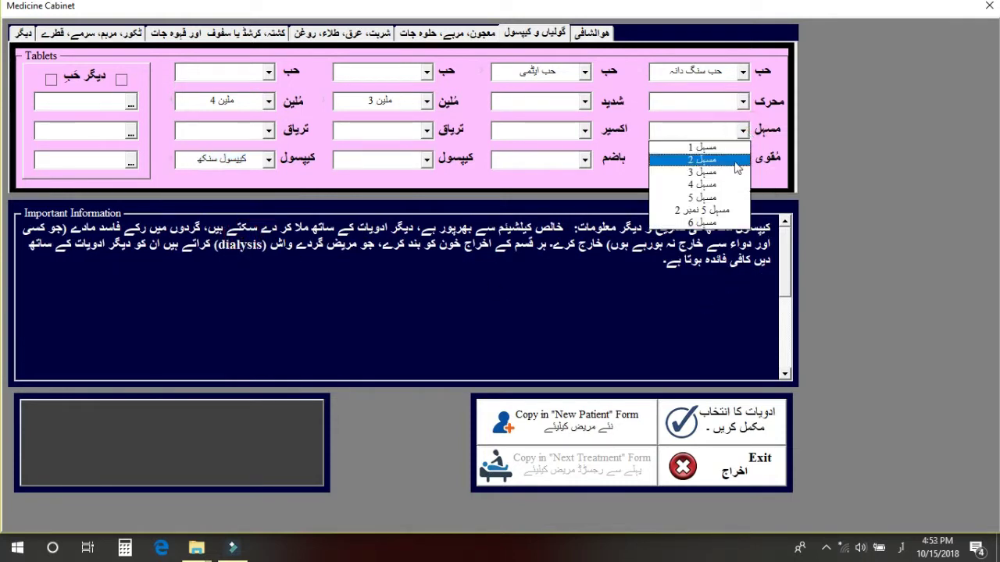
{"action": "left_click", "coordinate": [728, 173]}
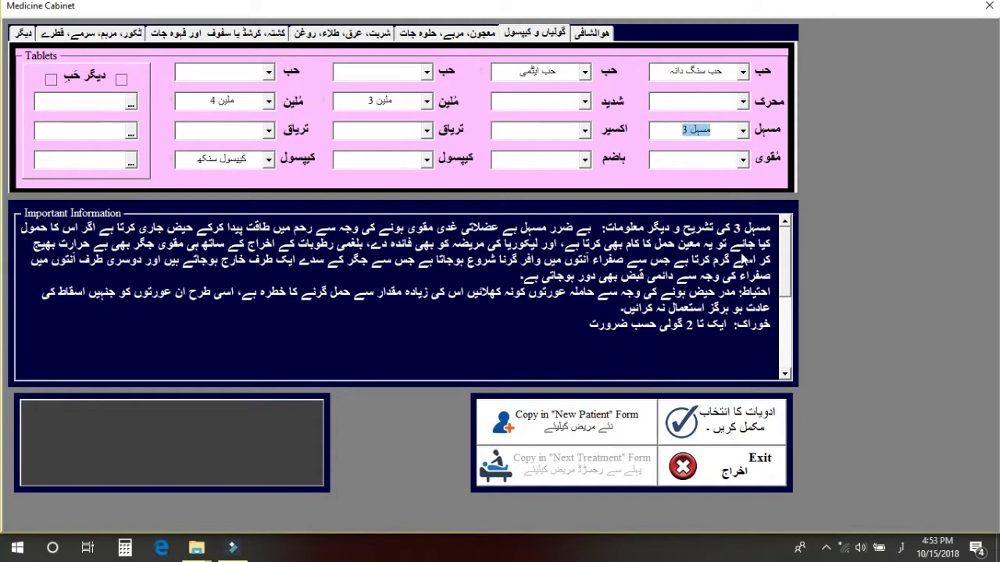
{"action": "left_click", "coordinate": [584, 159]}
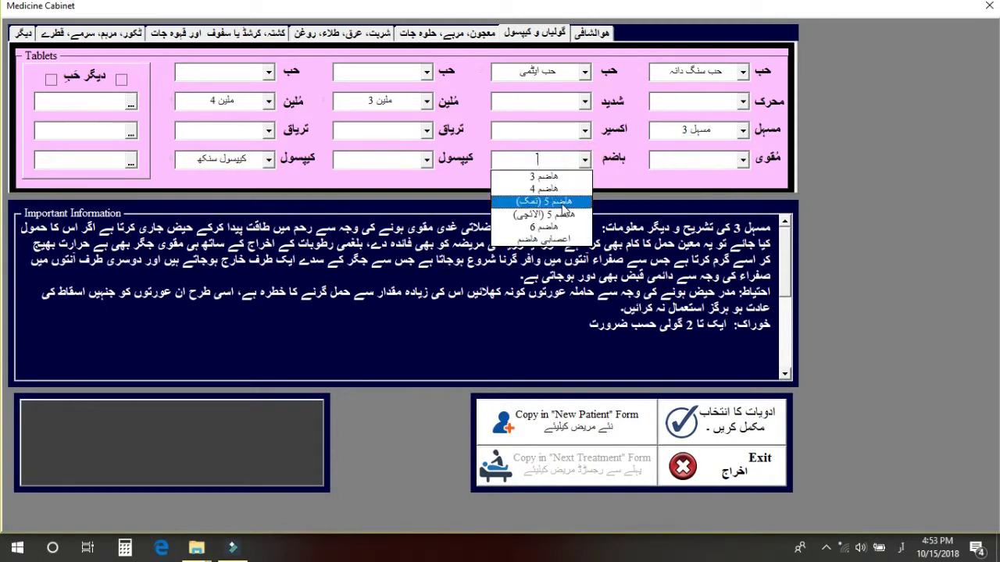
{"action": "left_click", "coordinate": [562, 214]}
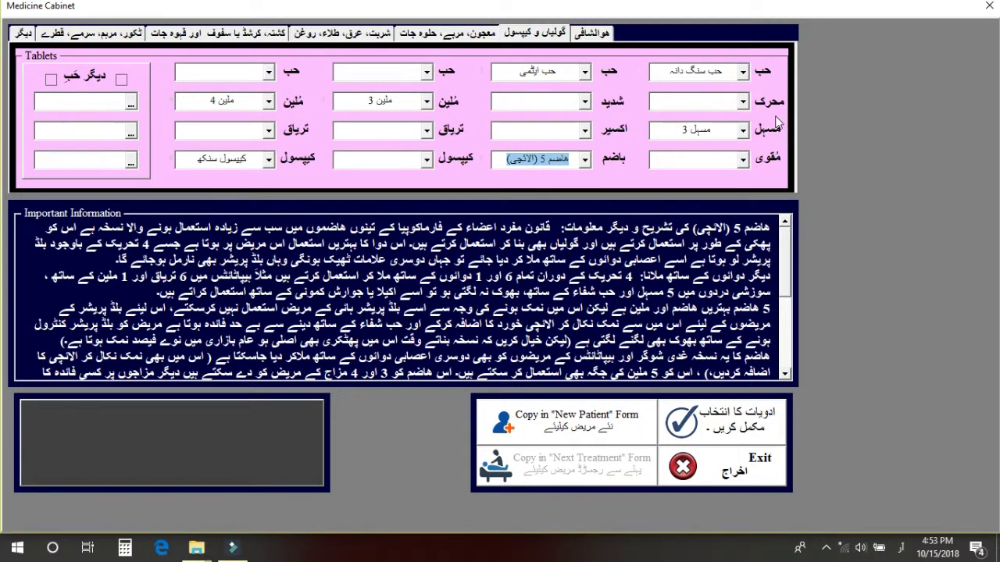
{"action": "left_click", "coordinate": [451, 38]}
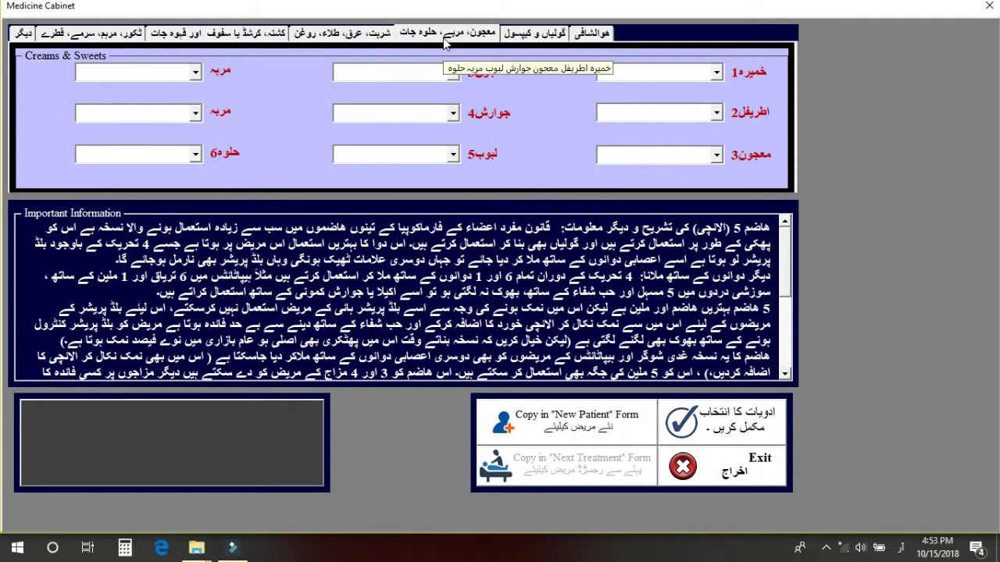
Choose جوارش مقوی 4, مربہ آم and حلوہ گاجر, leaving خمیرہ empty.
{"action": "left_click", "coordinate": [456, 115]}
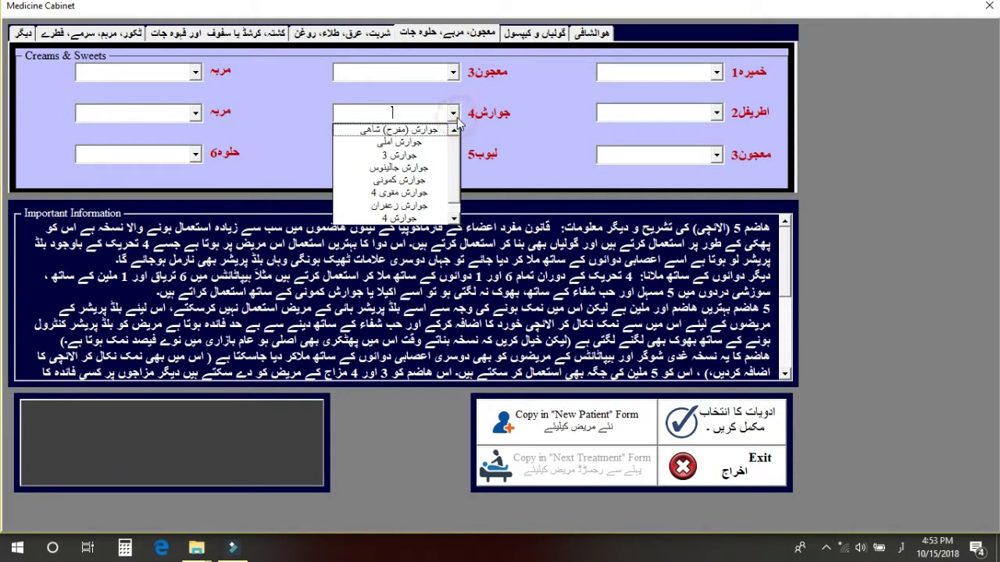
{"action": "left_click", "coordinate": [405, 194]}
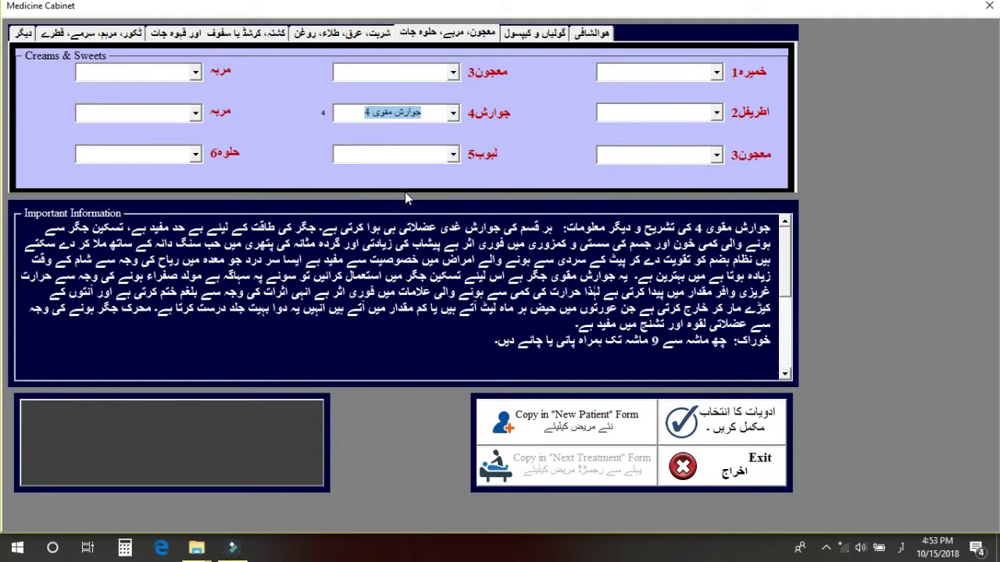
{"action": "left_click", "coordinate": [195, 74]}
{"action": "left_click", "coordinate": [144, 116]}
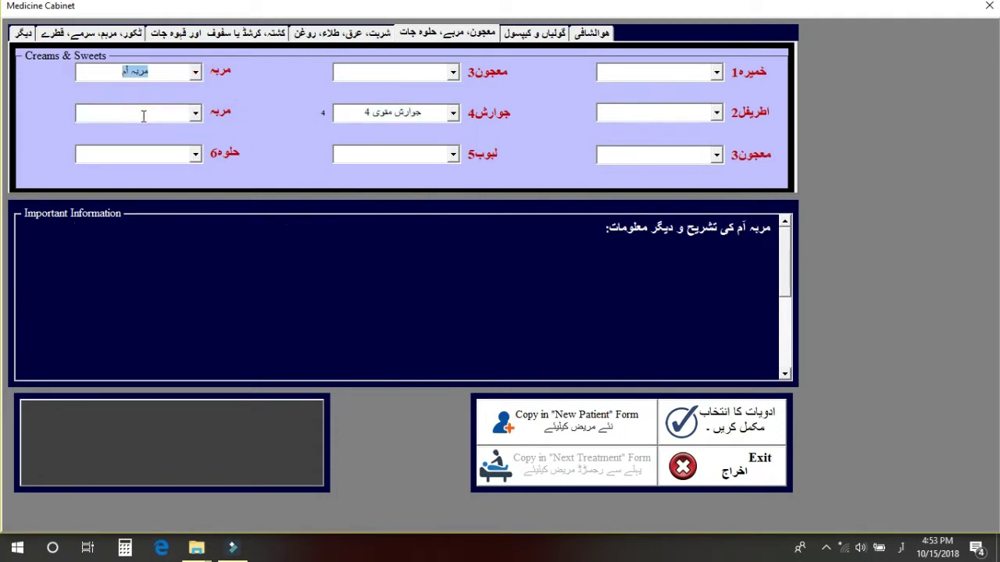
{"action": "left_click", "coordinate": [195, 154]}
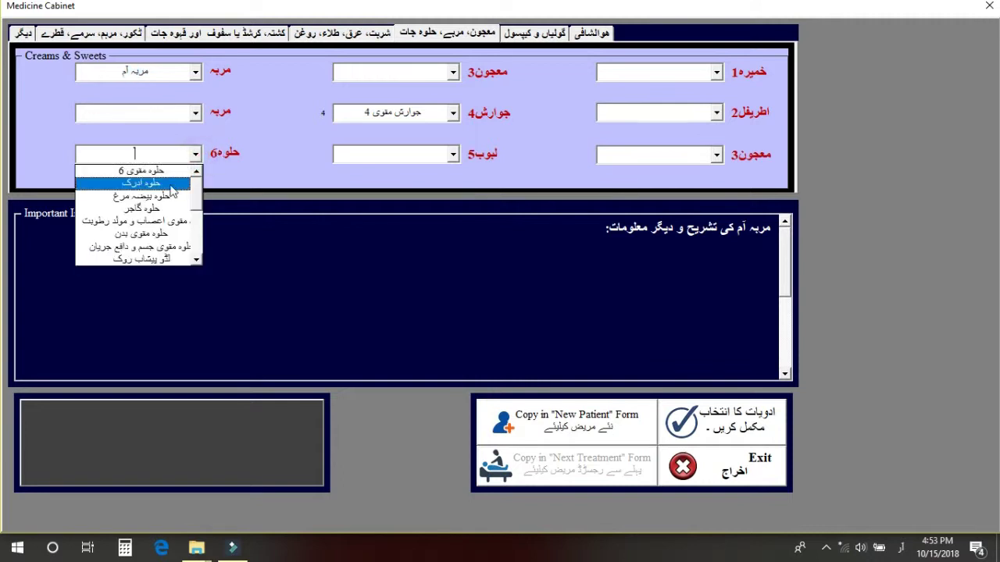
{"action": "left_click", "coordinate": [147, 213]}
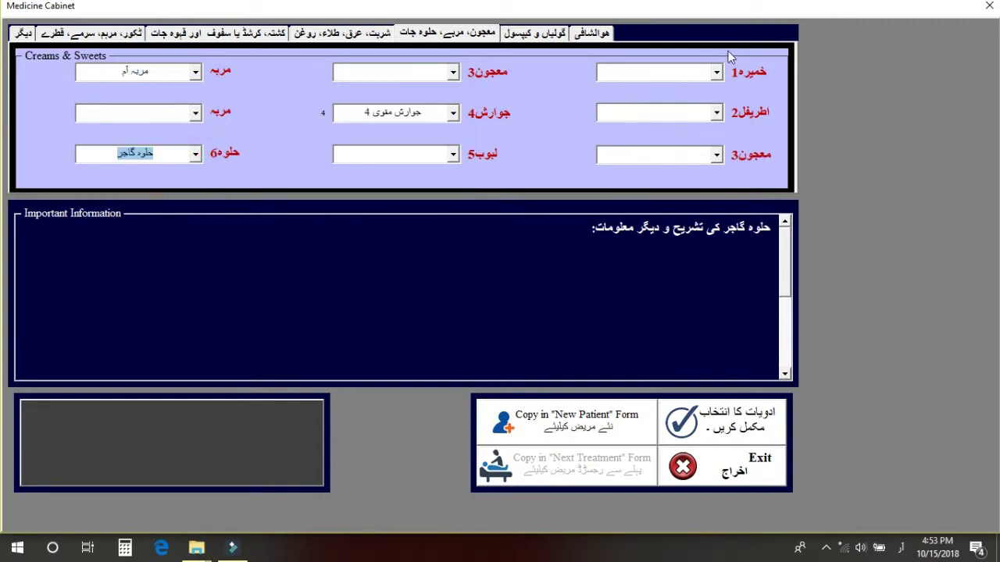
{"action": "left_click", "coordinate": [717, 73]}
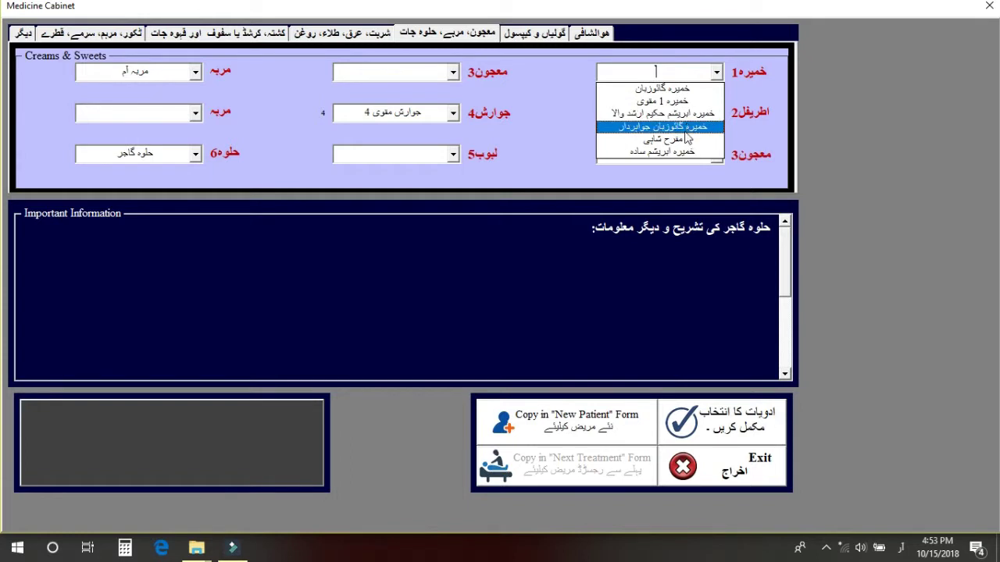
{"action": "left_click", "coordinate": [743, 91]}
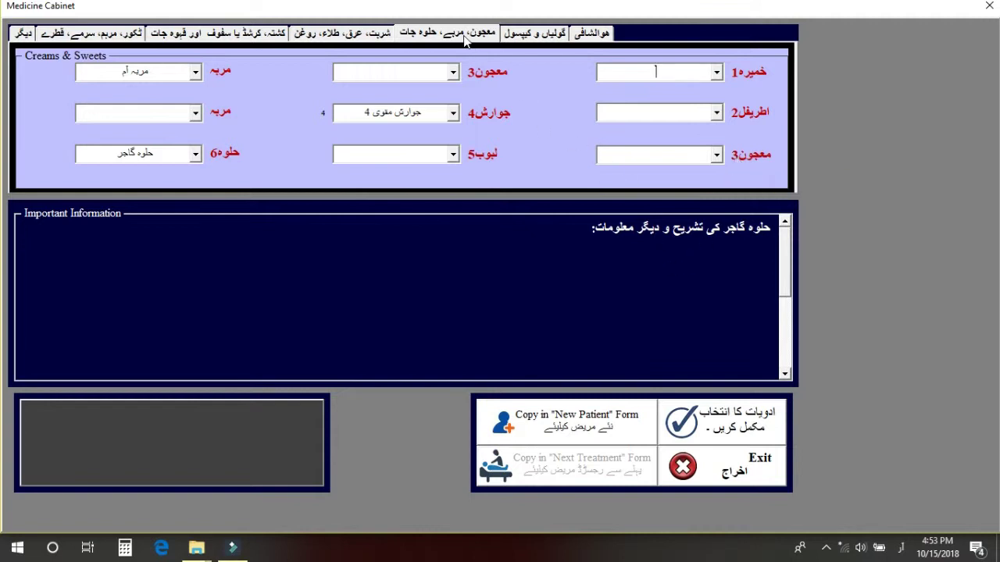
On the liquids page, check the روغن and طلاء lists, leaving them unchanged.
{"action": "left_click", "coordinate": [379, 36]}
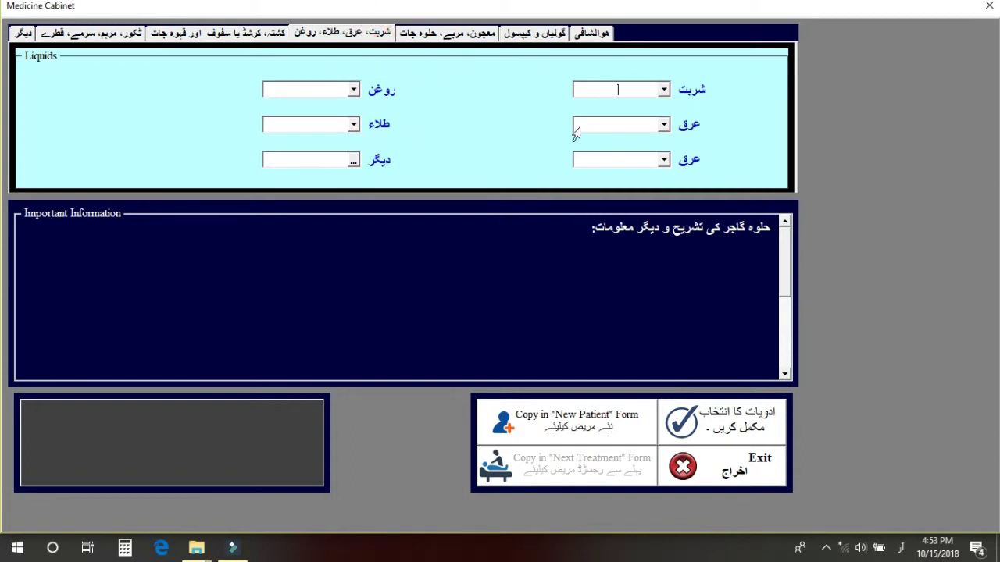
{"action": "left_click", "coordinate": [353, 90]}
{"action": "left_click", "coordinate": [350, 92]}
{"action": "key", "text": "Tab"}
{"action": "left_click", "coordinate": [353, 125]}
{"action": "left_click", "coordinate": [351, 126]}
{"action": "left_click", "coordinate": [356, 161]}
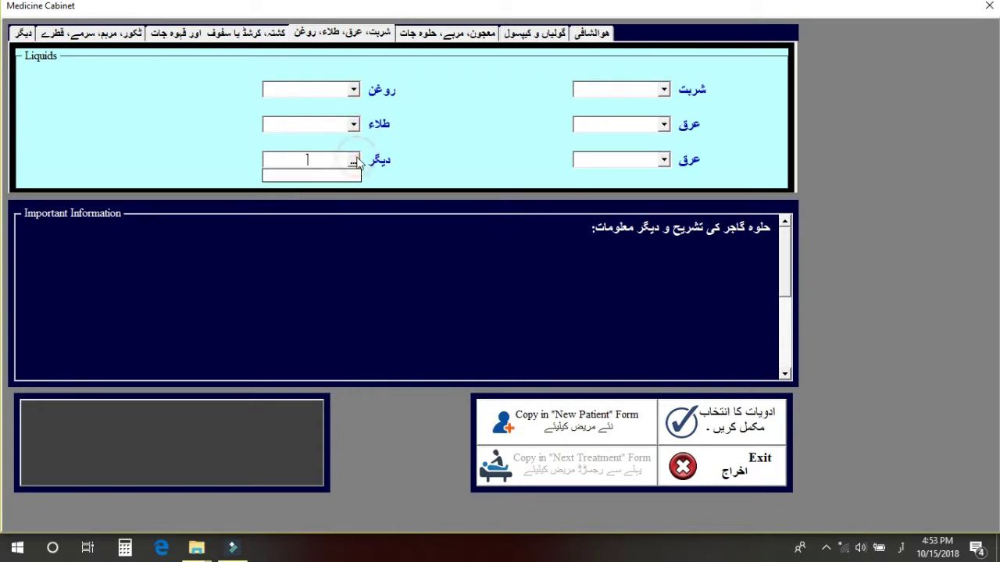
Choose عرق سونف and عرق گل منڈی in the two عرق dropdowns, leaving شربت empty.
{"action": "left_click", "coordinate": [663, 126]}
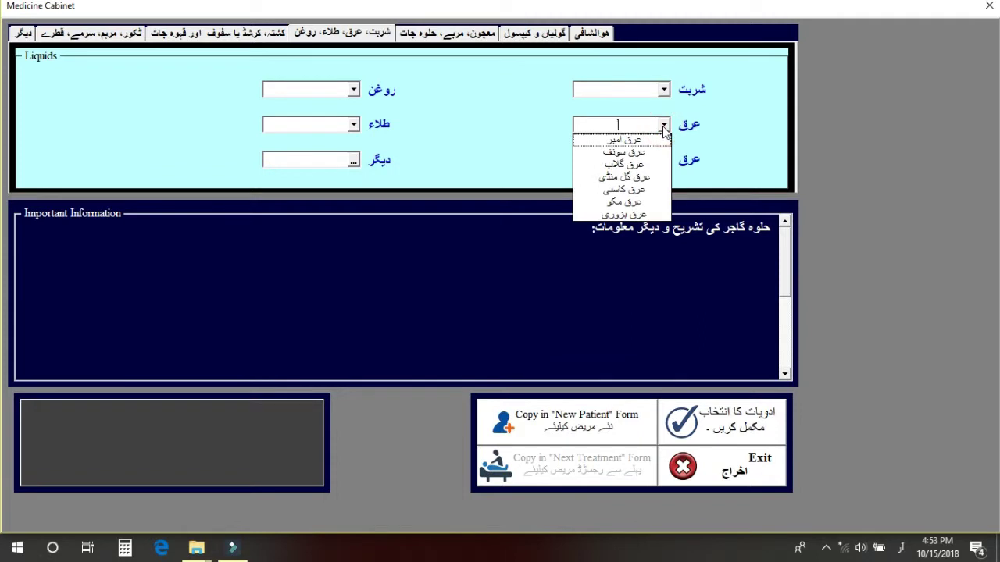
{"action": "left_click", "coordinate": [623, 153]}
{"action": "left_click", "coordinate": [663, 163]}
{"action": "left_click", "coordinate": [636, 212]}
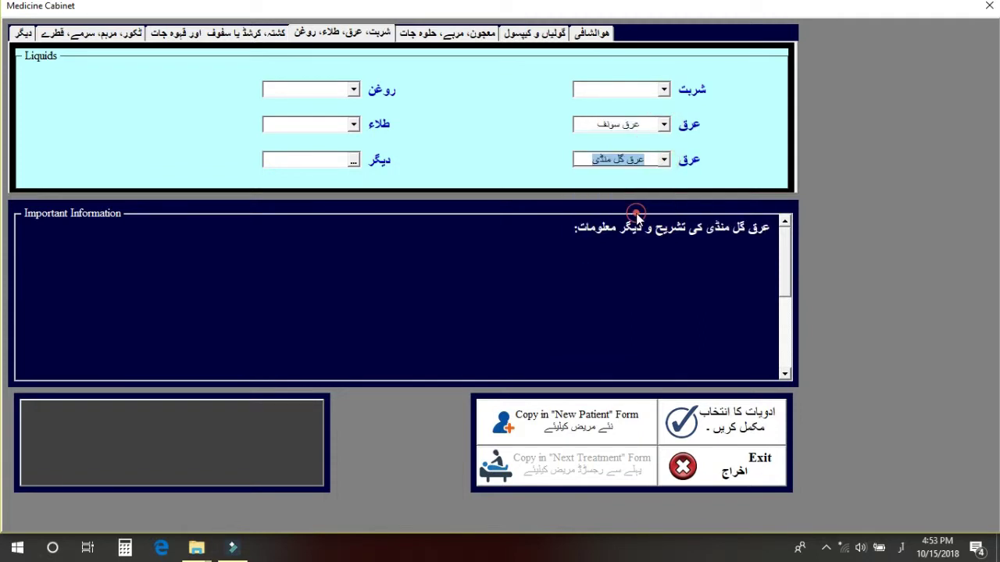
{"action": "left_click", "coordinate": [664, 89]}
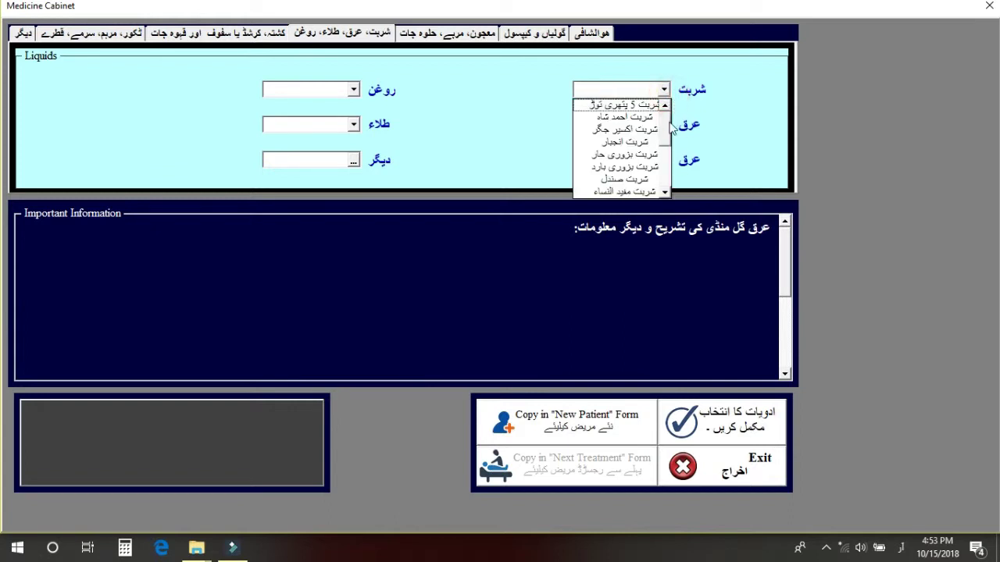
{"action": "left_click", "coordinate": [665, 127]}
{"action": "left_click_drag", "start_coordinate": [667, 152], "coordinate": [667, 171]}
{"action": "left_click", "coordinate": [644, 81]}
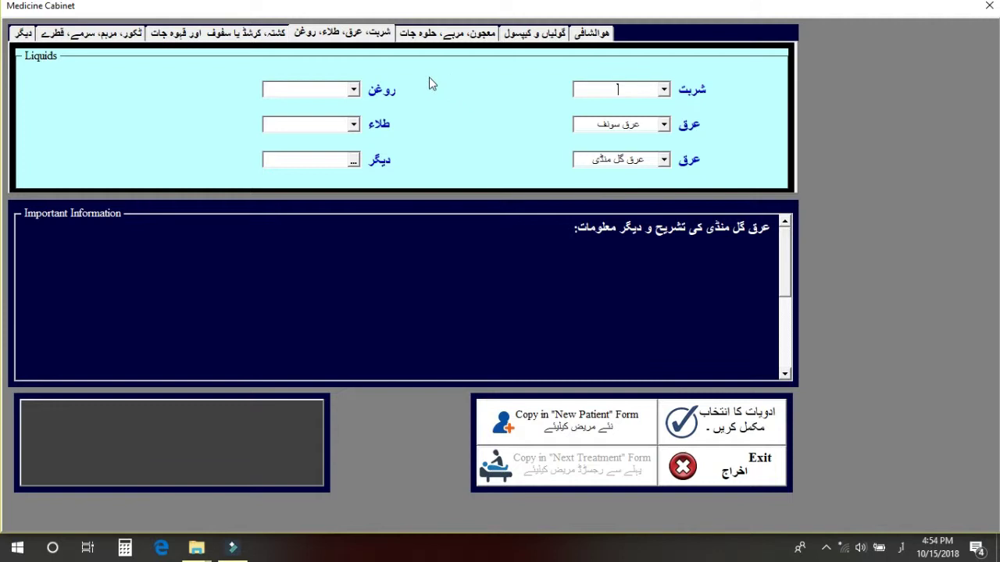
{"action": "left_click", "coordinate": [258, 36]}
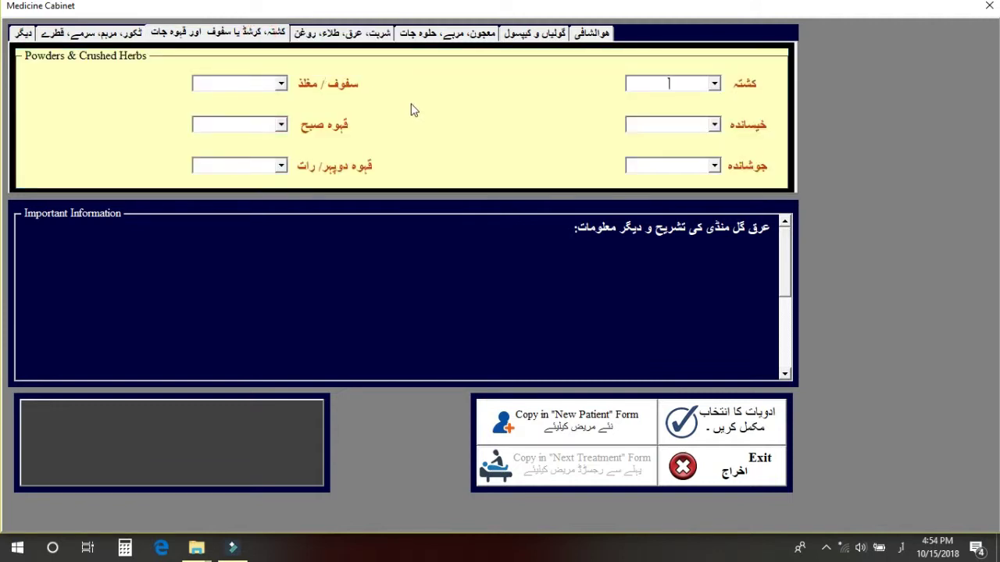
Check the سفوف, قہوہ صبح and کشتہ lists on the powders page, leaving them empty.
{"action": "left_click", "coordinate": [282, 83]}
{"action": "left_click", "coordinate": [281, 124]}
{"action": "left_click", "coordinate": [348, 170]}
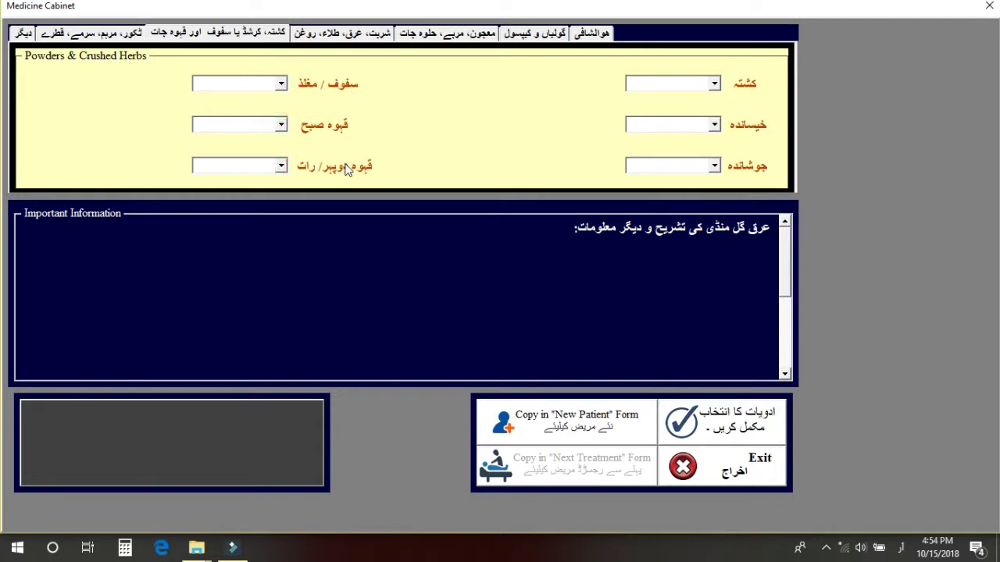
{"action": "left_click", "coordinate": [714, 83]}
{"action": "left_click", "coordinate": [764, 103]}
Check the ٹکور ٹھنڈی and ٹکور گرم lists on the ointments page without choosing.
{"action": "left_click", "coordinate": [121, 36]}
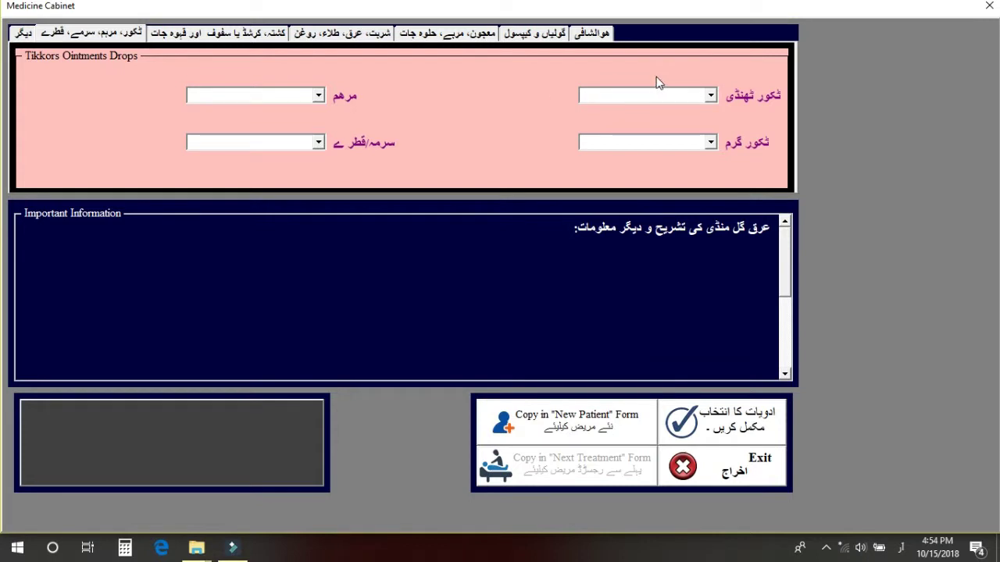
{"action": "left_click", "coordinate": [710, 94]}
{"action": "left_click", "coordinate": [709, 94]}
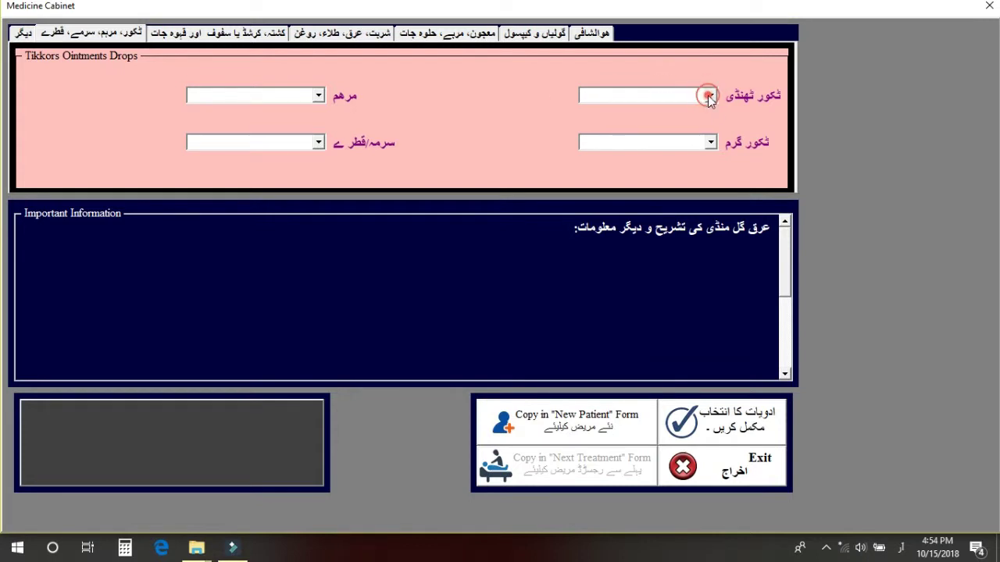
{"action": "left_click", "coordinate": [710, 143]}
{"action": "left_click", "coordinate": [710, 142]}
{"action": "left_click", "coordinate": [26, 34]}
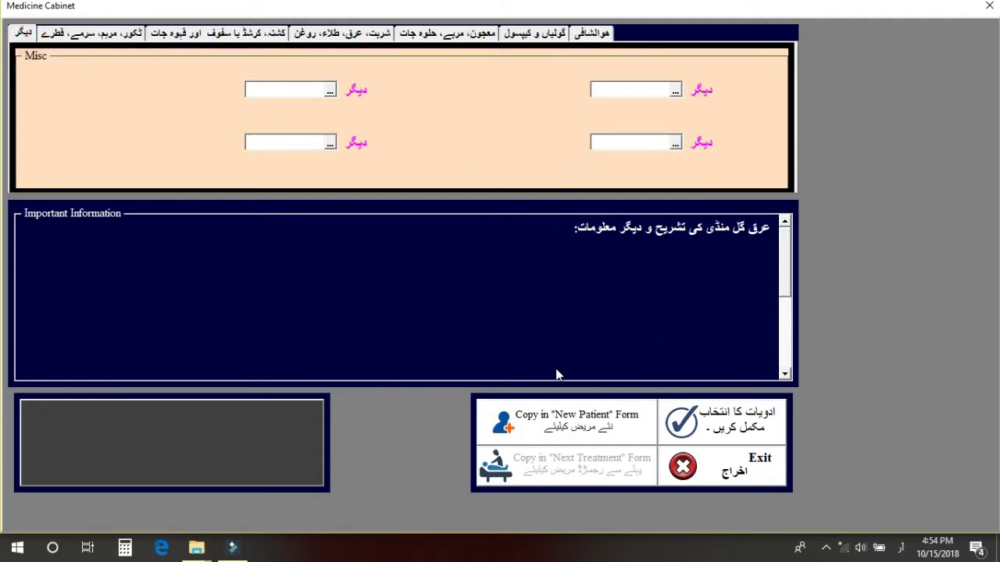
Confirm the Medicine Cabinet selection, review the chosen tablets and copy them into record 40's treatment box.
{"action": "left_click", "coordinate": [724, 434]}
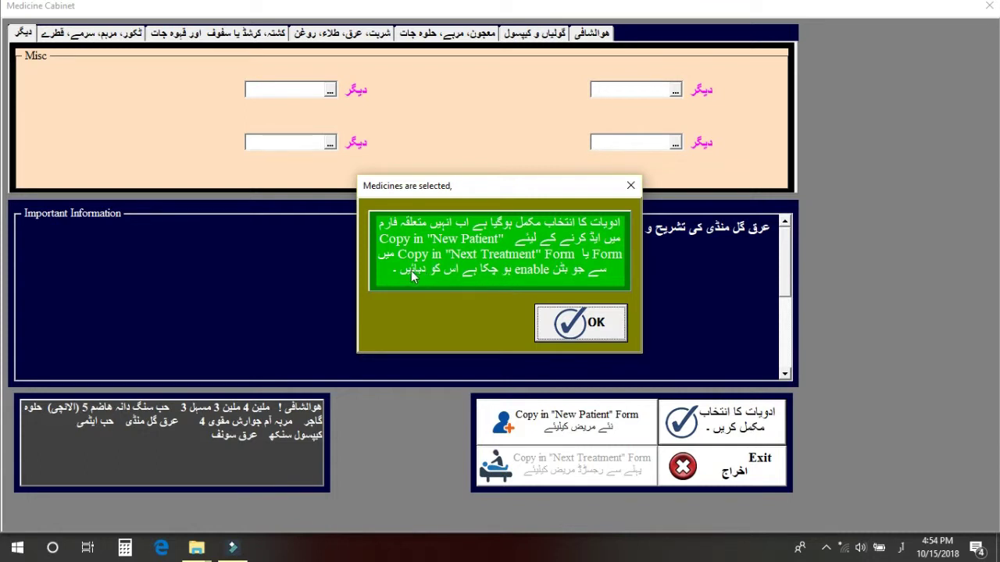
{"action": "left_click", "coordinate": [570, 324]}
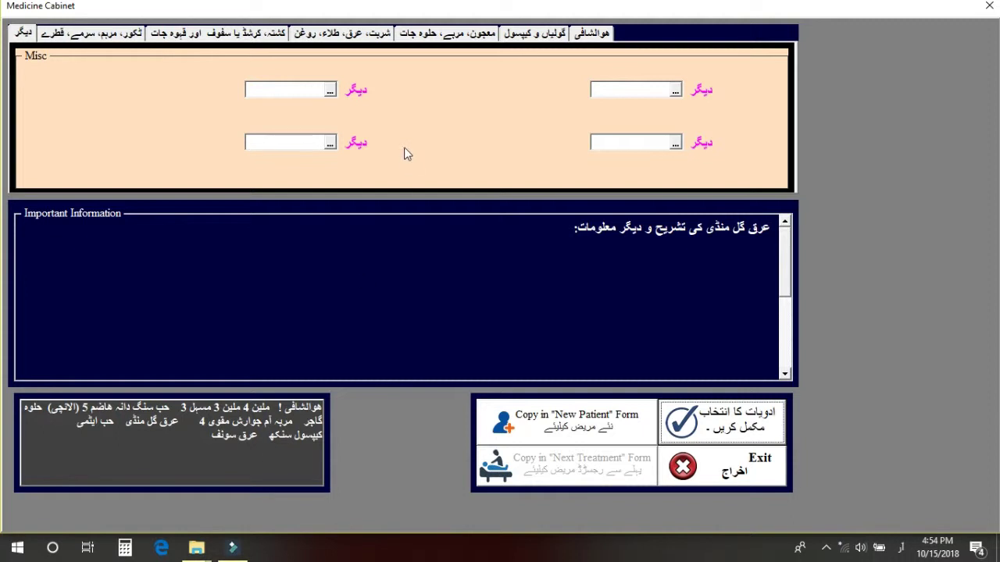
{"action": "left_click", "coordinate": [440, 34]}
{"action": "left_click", "coordinate": [536, 33]}
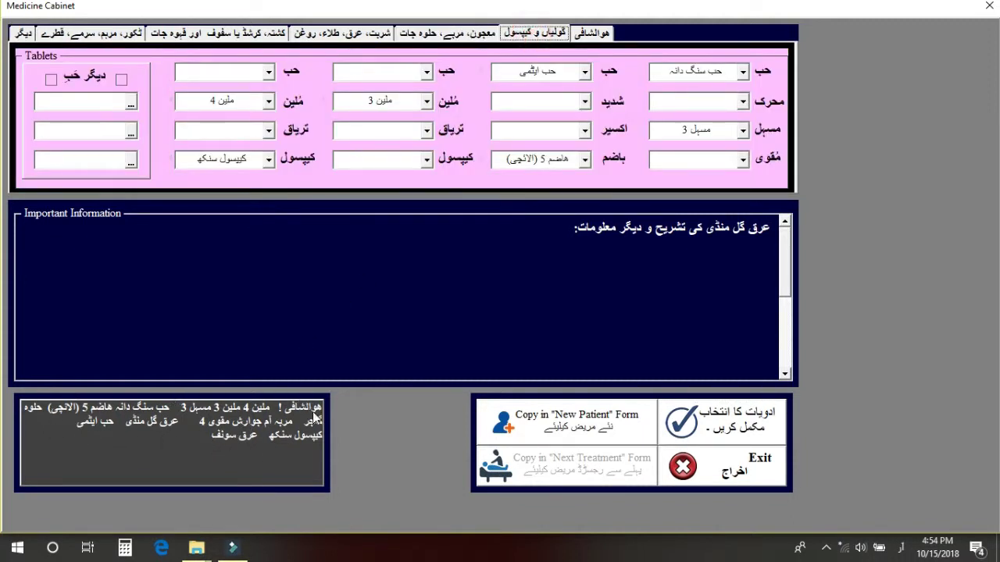
{"action": "left_click", "coordinate": [596, 430]}
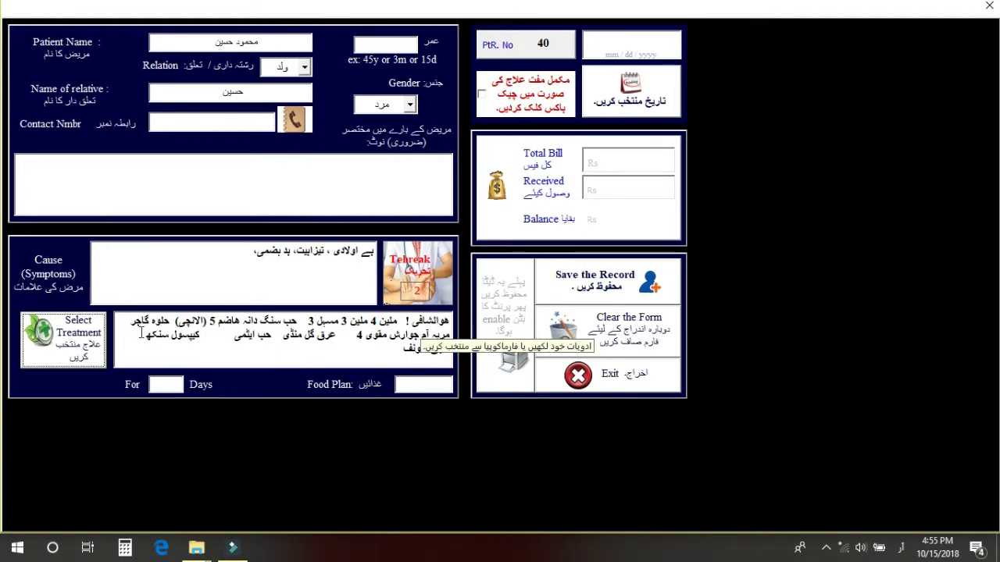
Enter 10 in the treatment-days box and 3-4 as the food plan.
{"action": "left_click", "coordinate": [173, 386]}
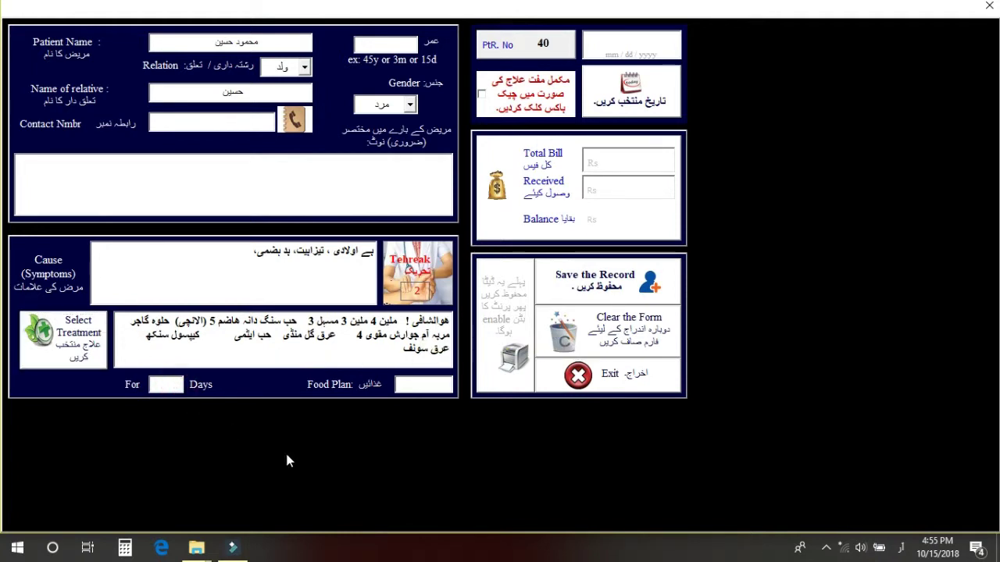
{"action": "type", "text": "10"}
{"action": "left_click", "coordinate": [407, 384]}
{"action": "type", "text": "3"}
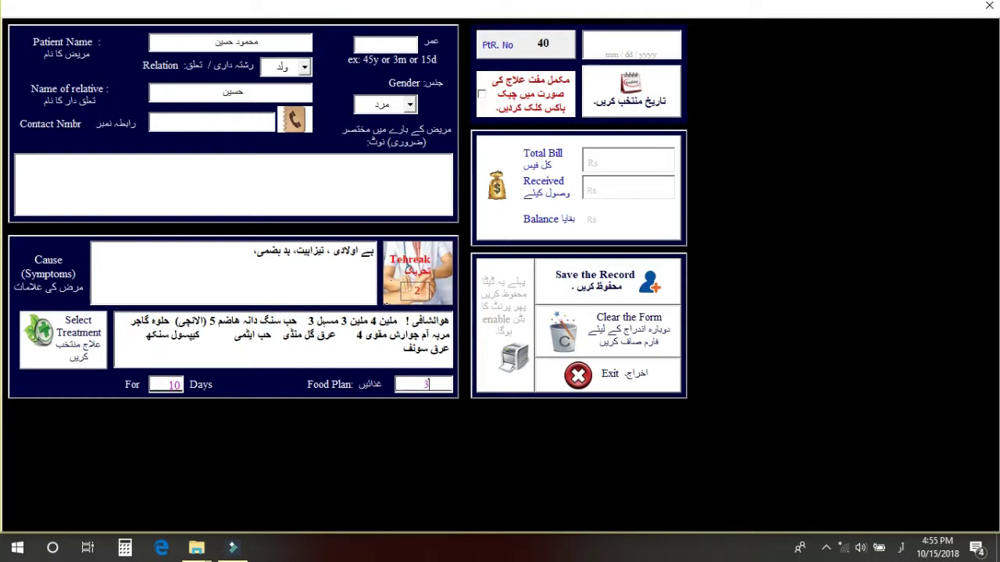
{"action": "type", "text": "-4-"}
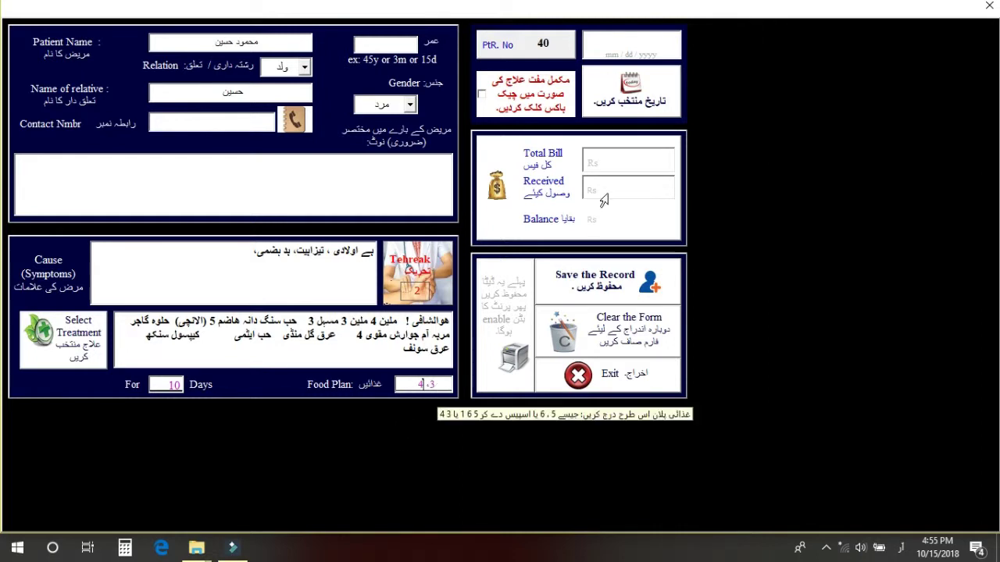
Leave the treatment unmarked as free and enter total bill 5000 with 3500 received.
{"action": "left_click", "coordinate": [482, 100]}
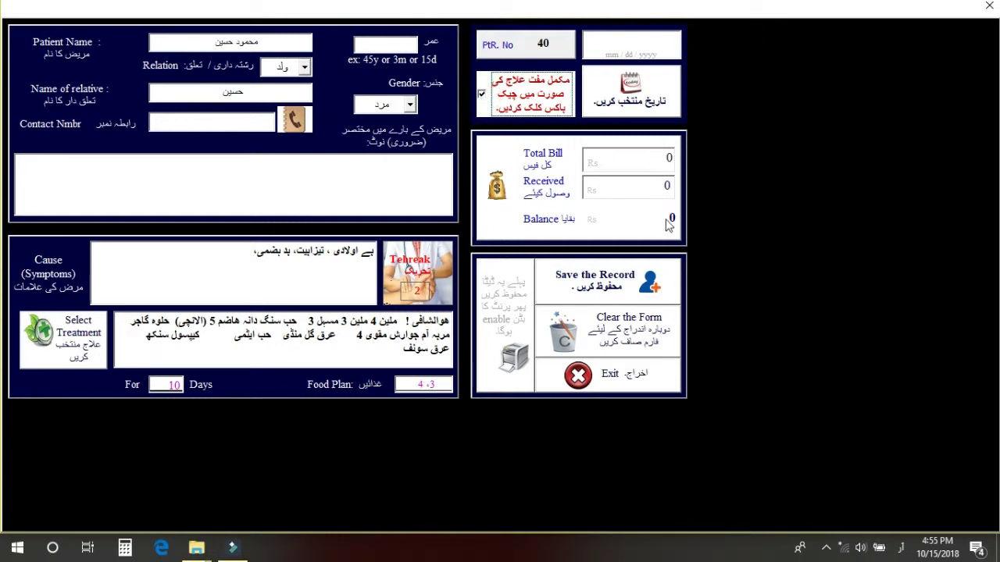
{"action": "left_click", "coordinate": [483, 95]}
{"action": "left_click", "coordinate": [653, 161]}
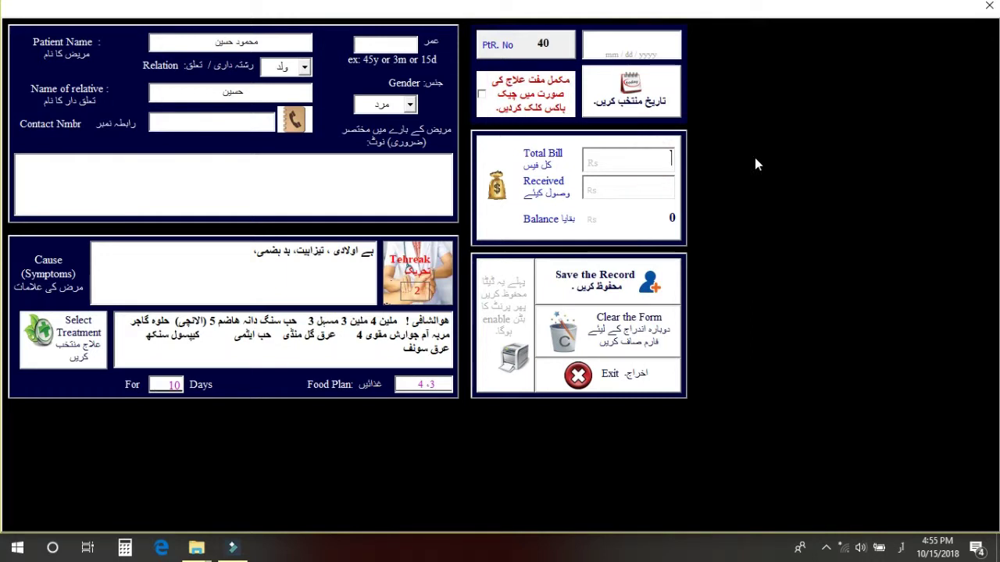
{"action": "type", "text": "5000"}
{"action": "left_click", "coordinate": [652, 192]}
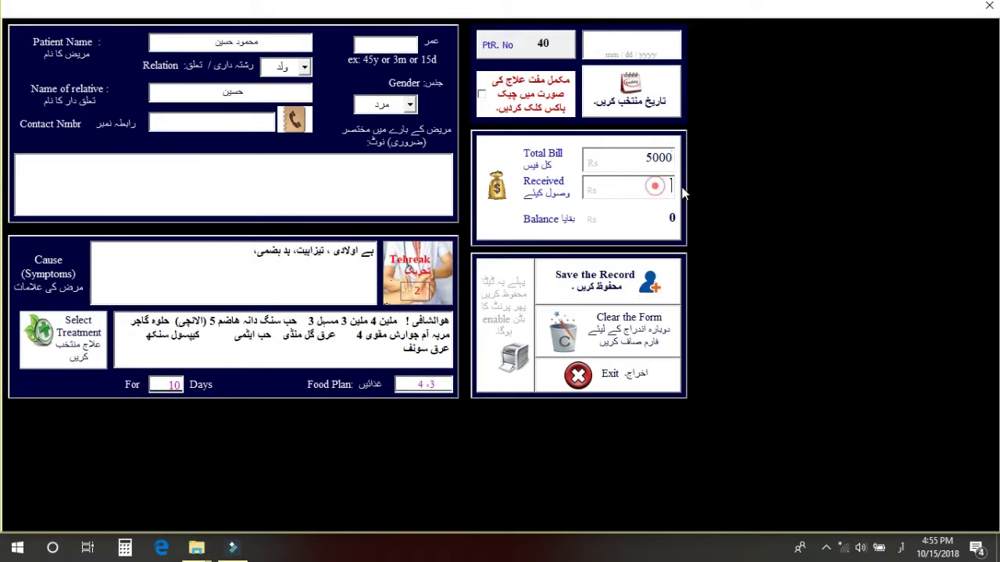
{"action": "type", "text": "3500"}
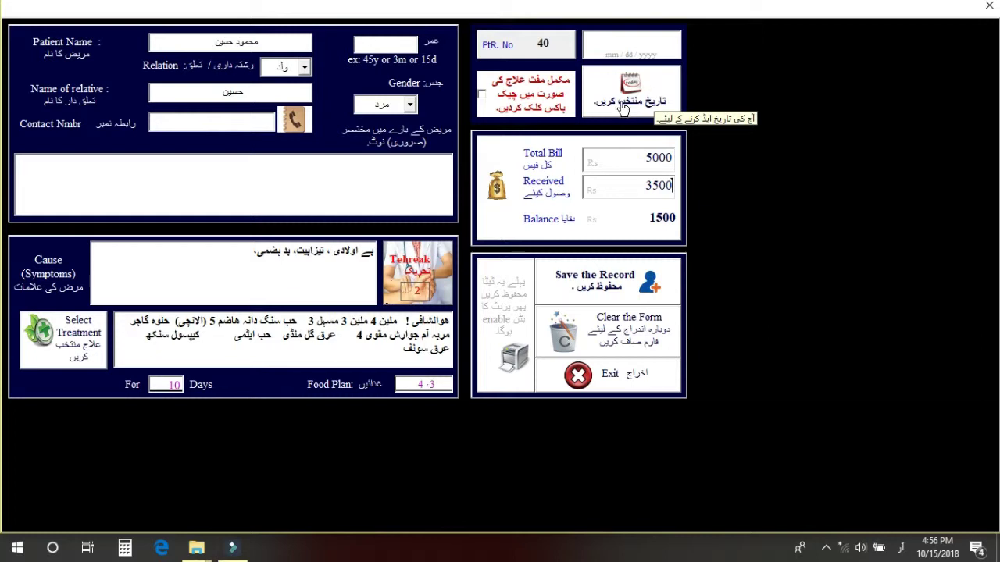
Pick 15 October 2018 in the date picker as the record's visit date.
{"action": "left_click", "coordinate": [624, 107]}
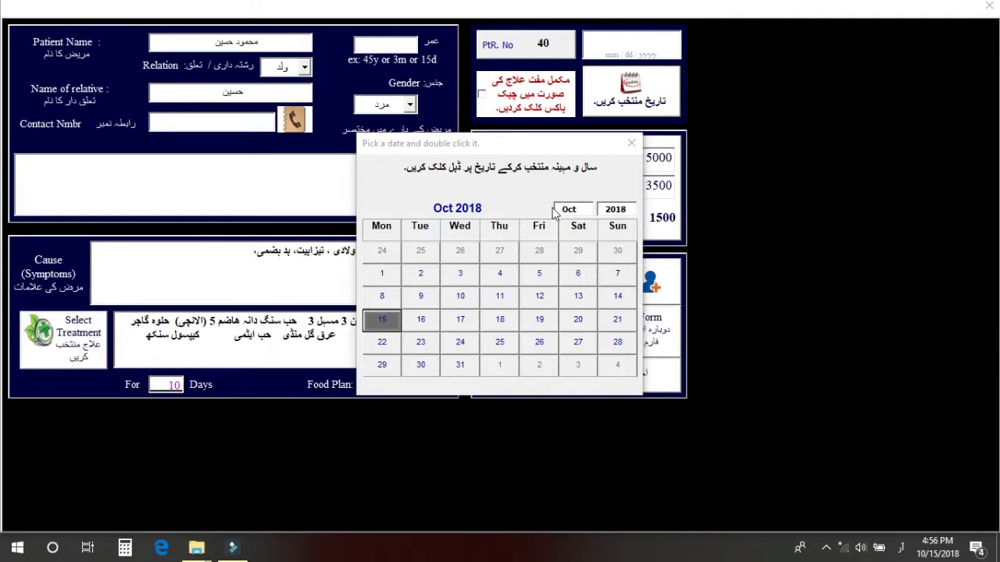
{"action": "left_click", "coordinate": [585, 210]}
{"action": "left_click", "coordinate": [587, 211]}
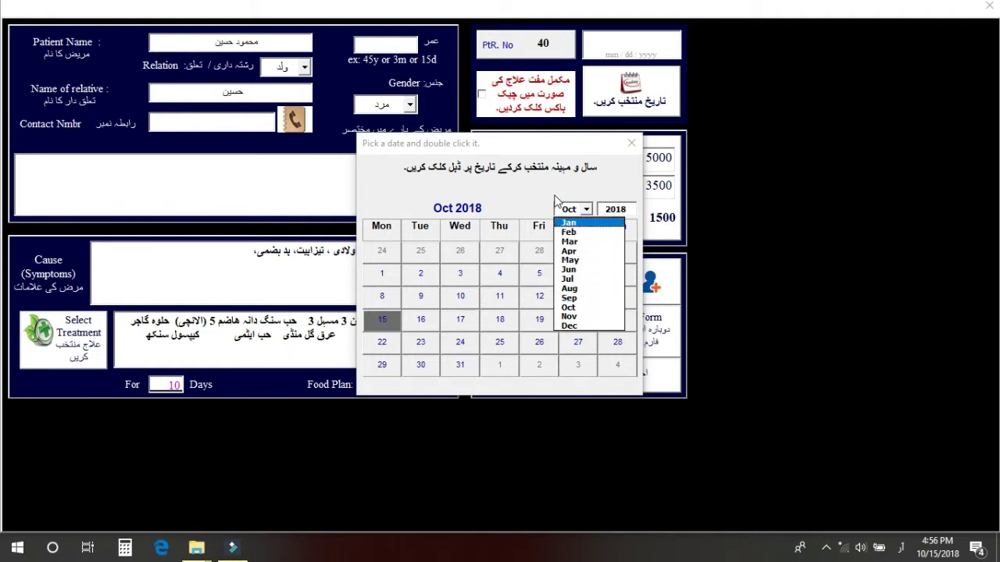
{"action": "left_click", "coordinate": [559, 206]}
{"action": "left_click", "coordinate": [631, 211]}
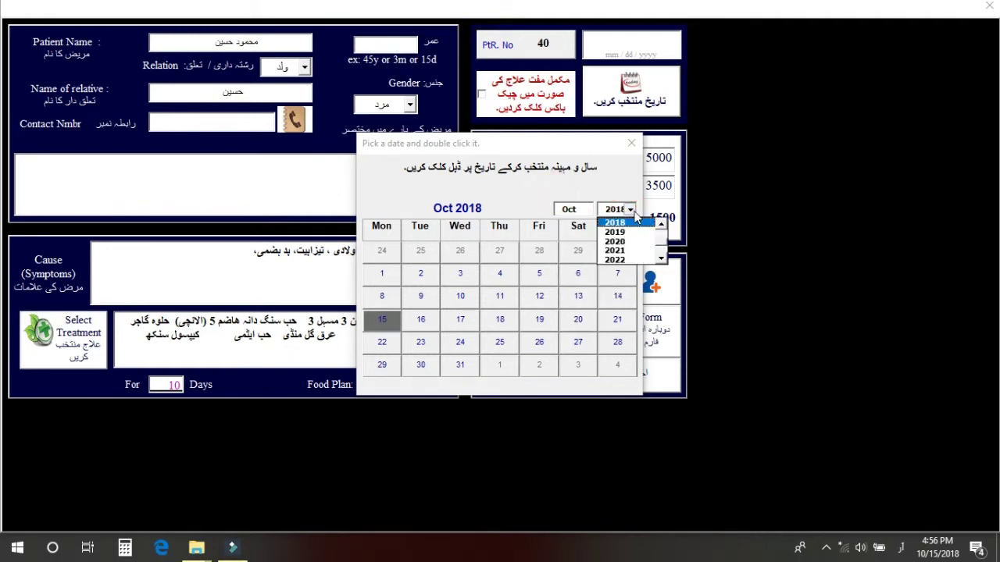
{"action": "left_click", "coordinate": [661, 223]}
{"action": "left_click", "coordinate": [661, 224]}
{"action": "left_click", "coordinate": [660, 224]}
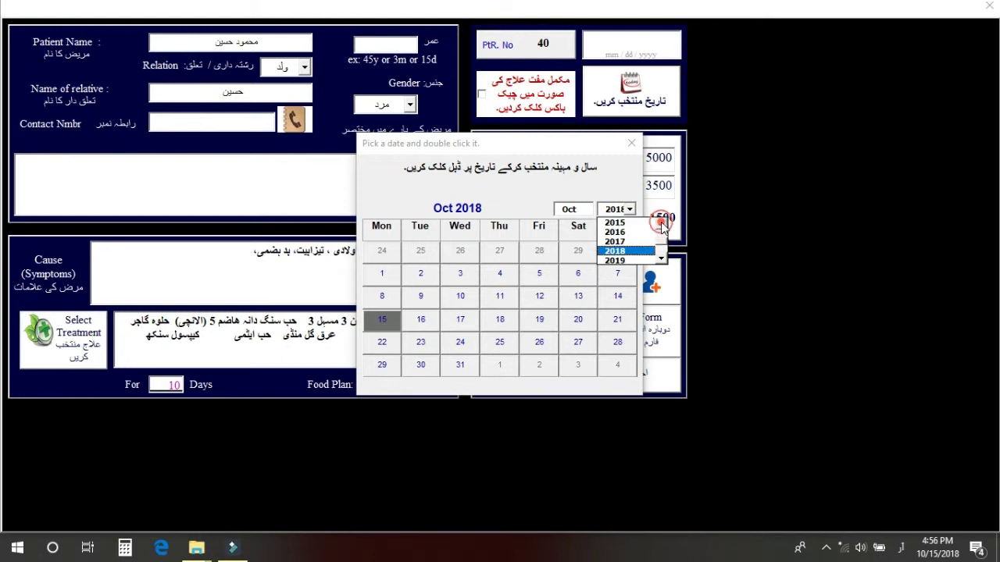
{"action": "left_click", "coordinate": [615, 182]}
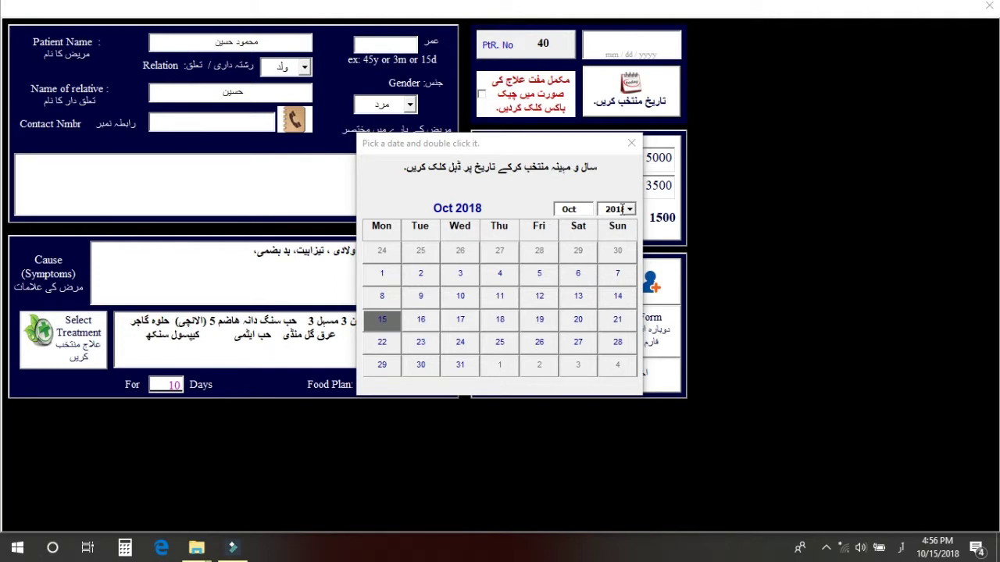
{"action": "double_click", "coordinate": [380, 322]}
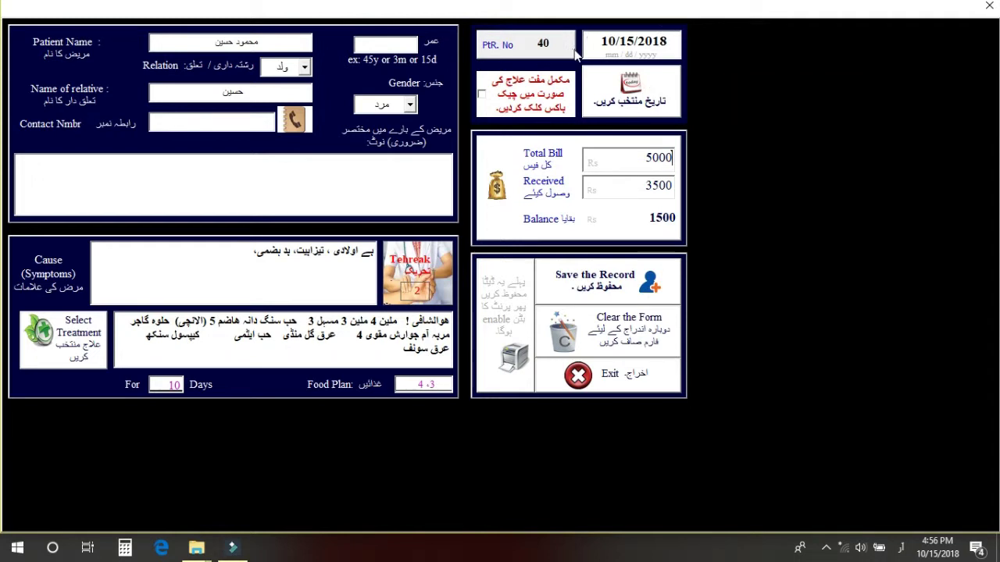
{"action": "left_click", "coordinate": [631, 90]}
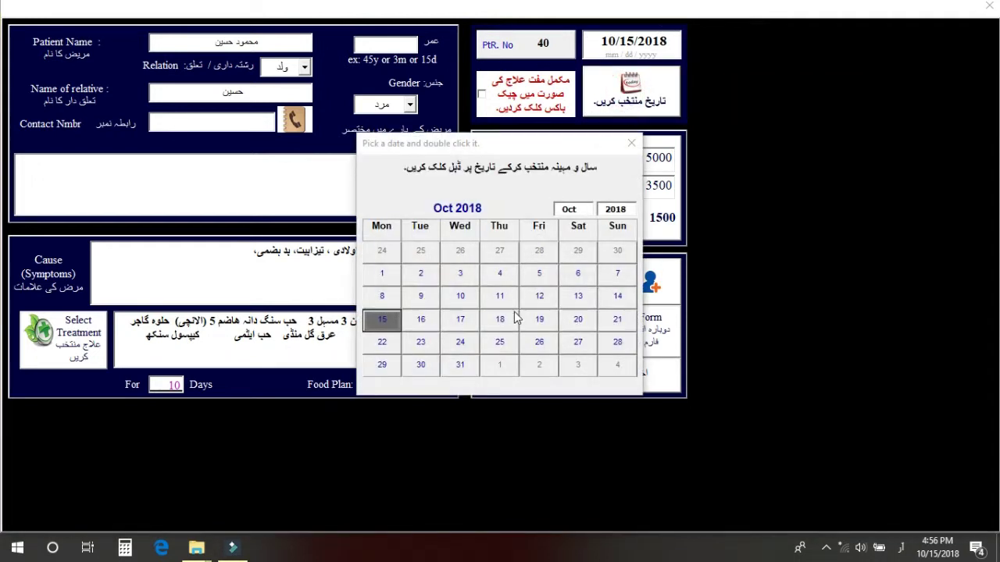
{"action": "left_click", "coordinate": [460, 322]}
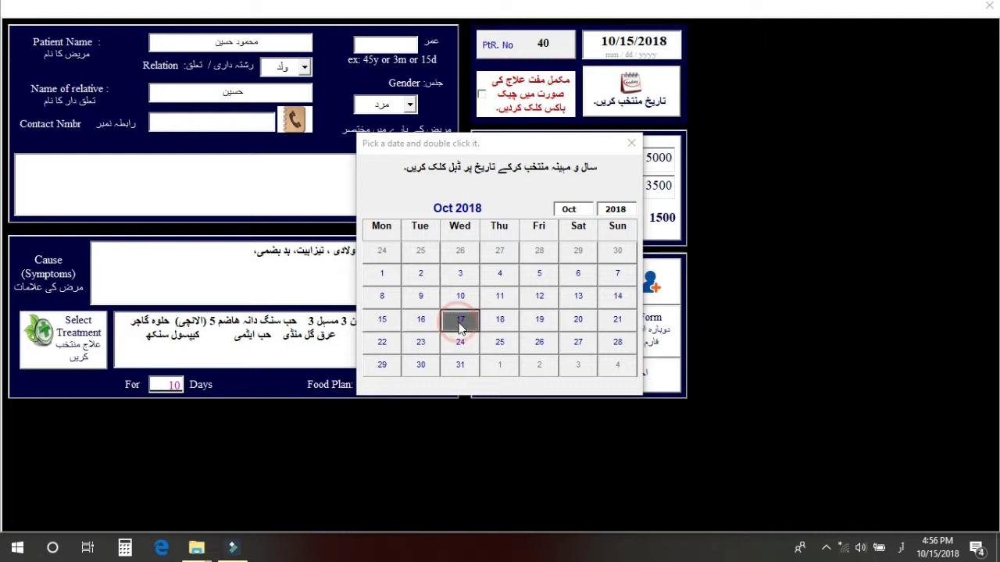
{"action": "left_click", "coordinate": [501, 275]}
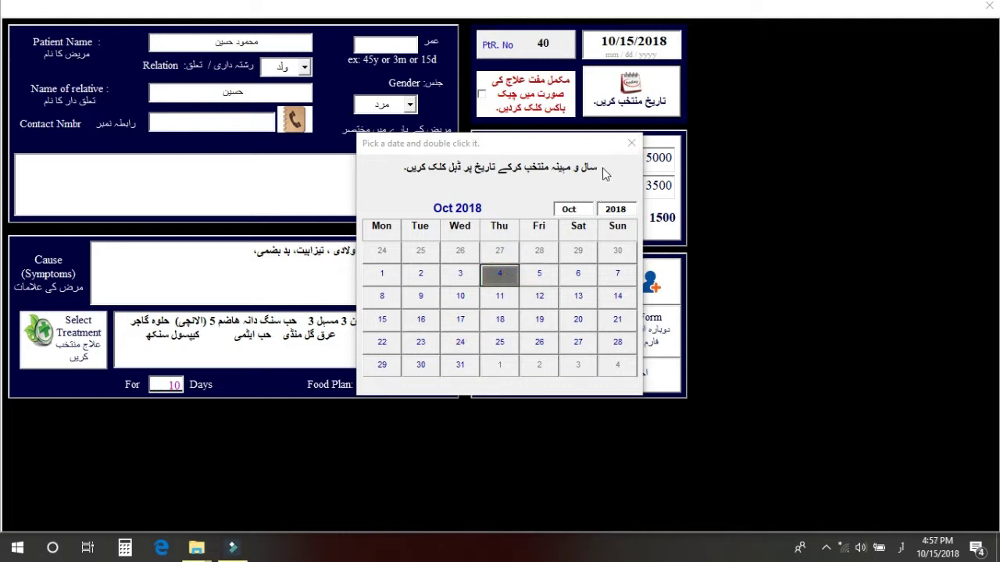
{"action": "left_click", "coordinate": [632, 143]}
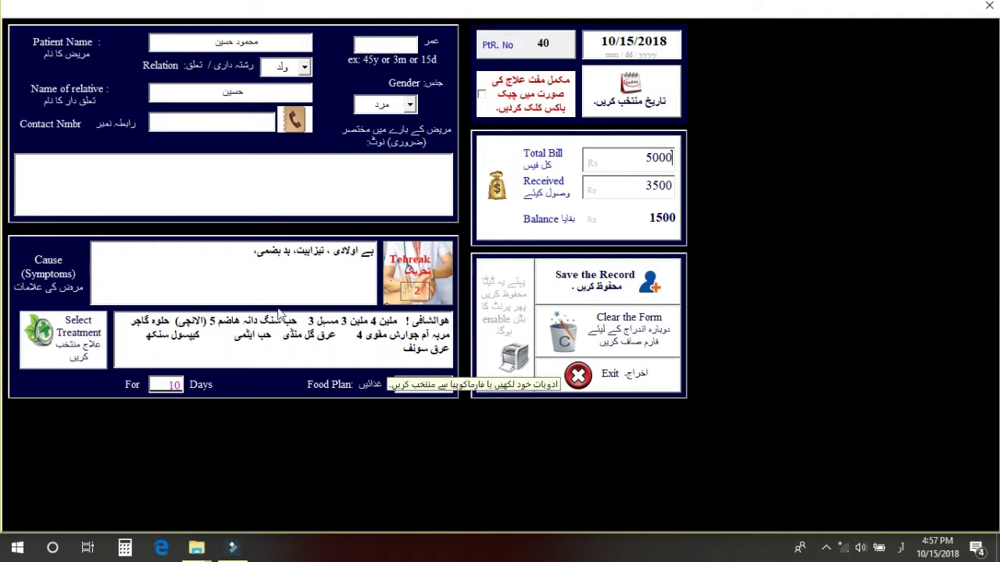
Clear every entry on record 40's form and exit back to the main menu.
{"action": "left_click", "coordinate": [608, 336]}
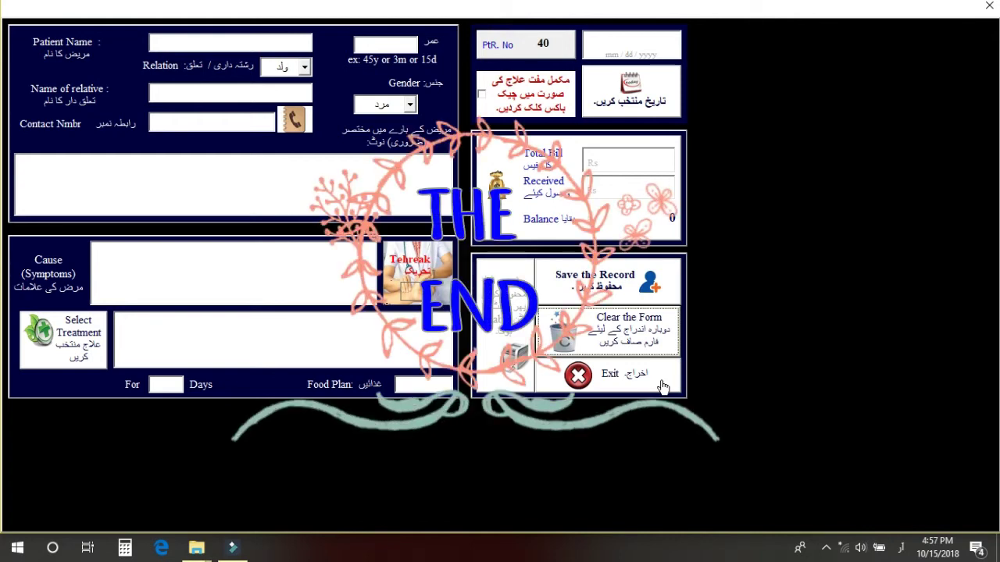
{"action": "left_click", "coordinate": [618, 385]}
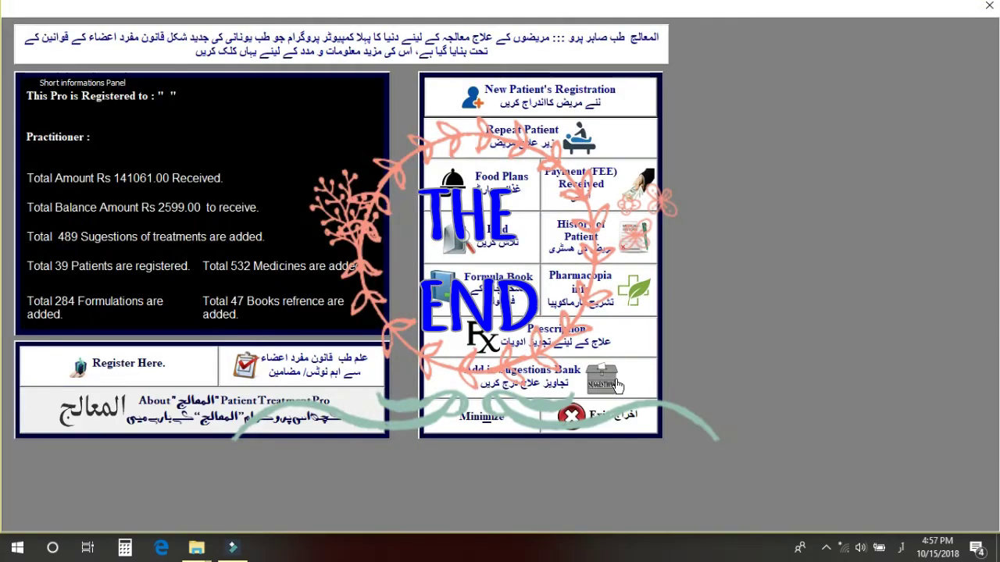